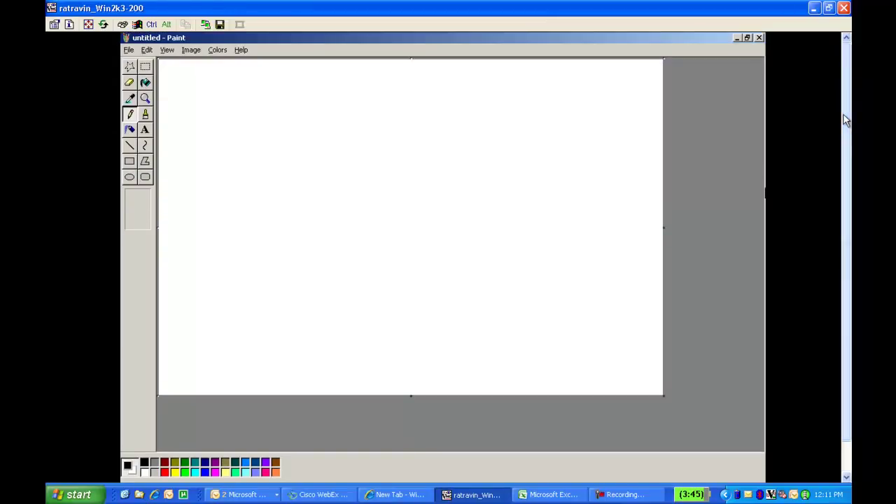
# Open the File menu in the blank untitled Paint window.
pyautogui.click(127, 50)
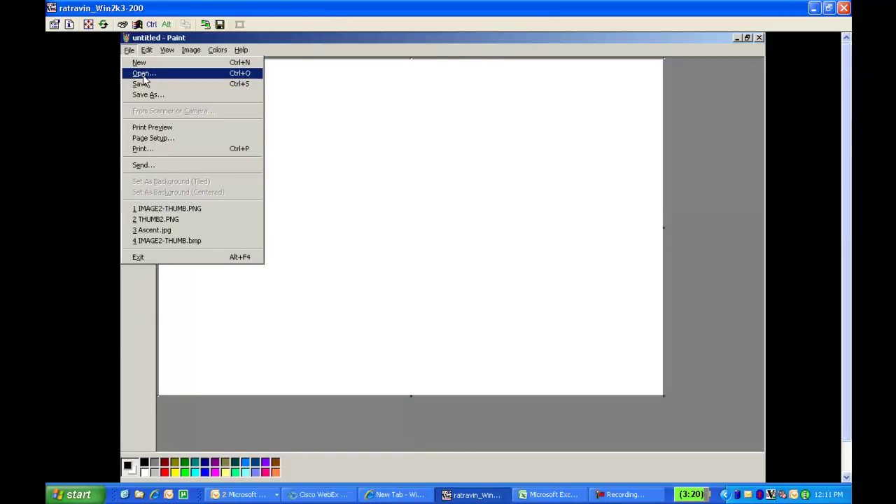
# Load the moonlit mountain photo Ascent.jpg from the Desktop into Paint.
pyautogui.click(144, 75)
pyautogui.click(158, 149)
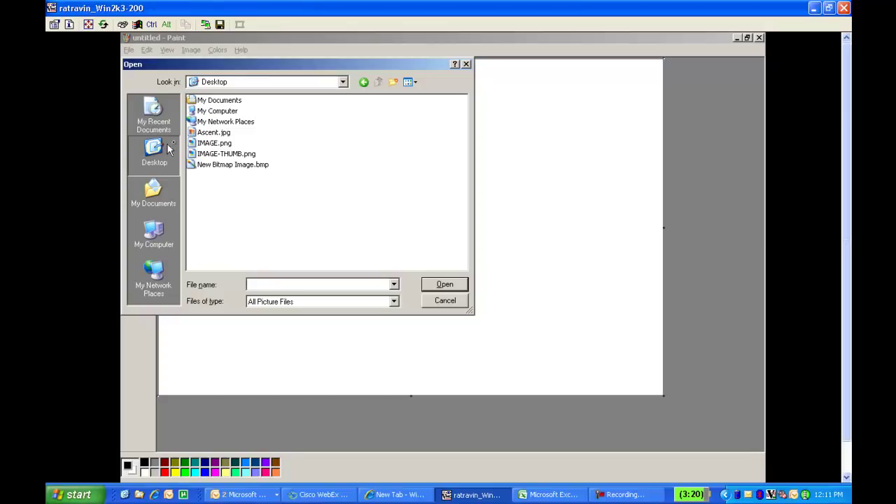
pyautogui.click(210, 133)
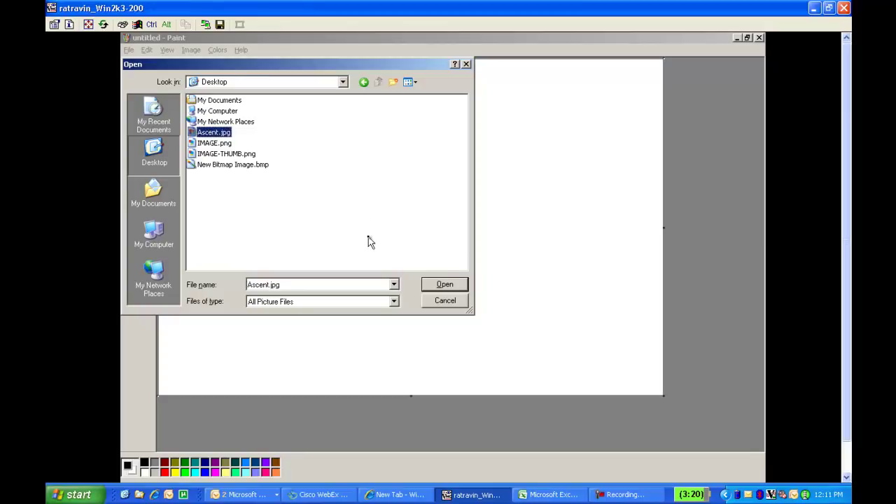
pyautogui.click(443, 285)
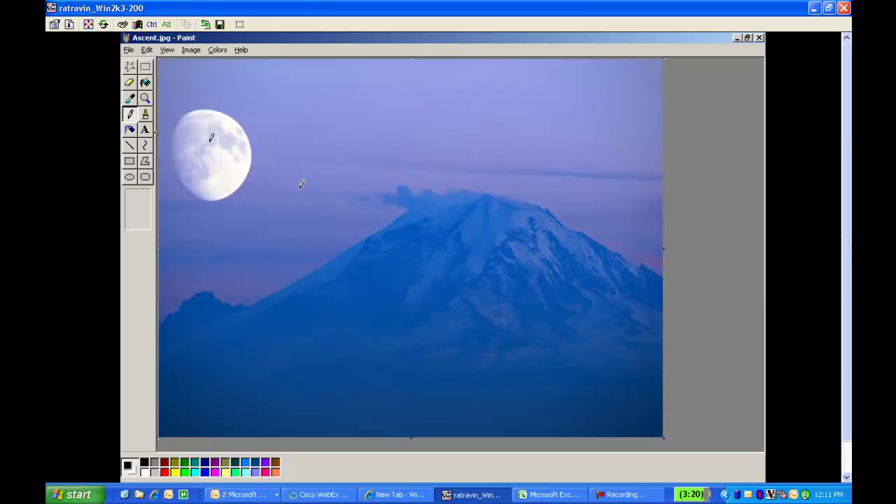
# Add bold 'Cisco' in a text box above the moon near the photo's top-left.
pyautogui.click(145, 130)
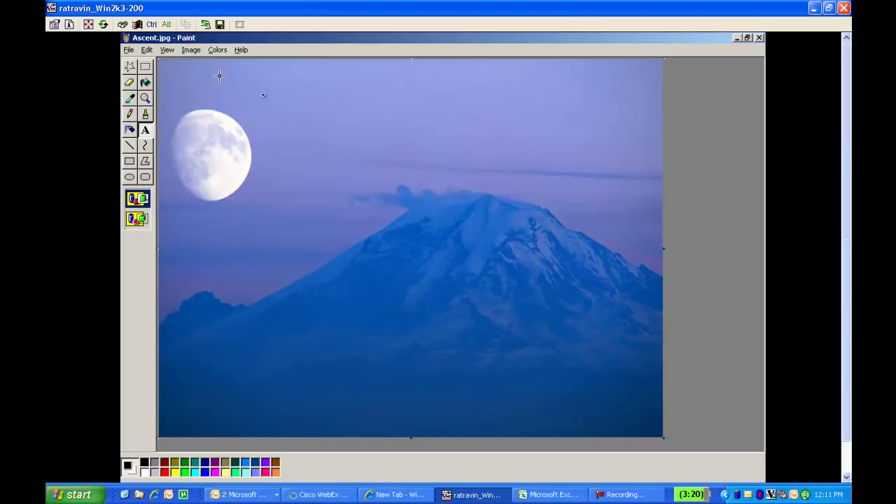
pyautogui.moveTo(219, 76); pyautogui.dragTo(263, 95)
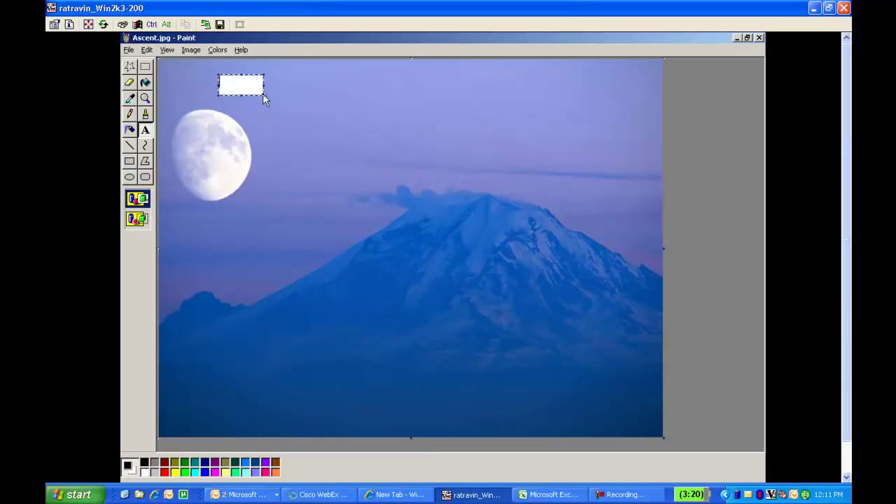
pyautogui.write('Cisc')
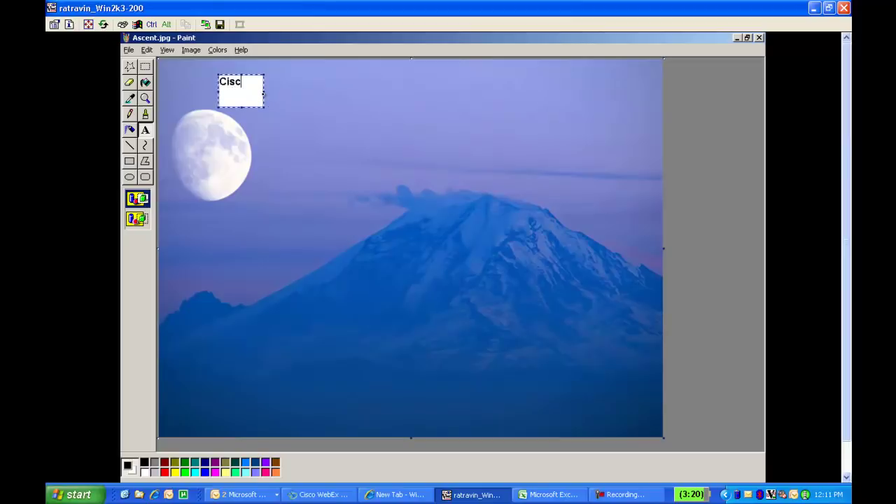
pyautogui.write('o')
pyautogui.moveTo(263, 106); pyautogui.dragTo(258, 89)
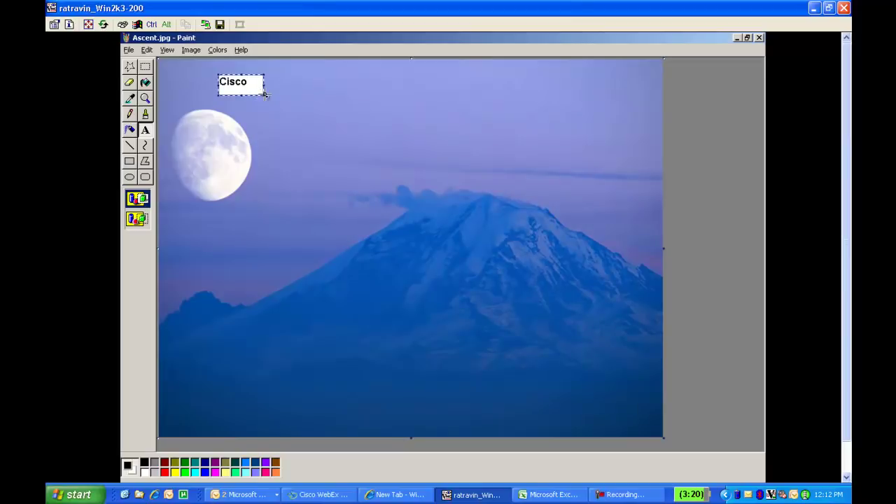
pyautogui.hotkey('ctrl', 'b')
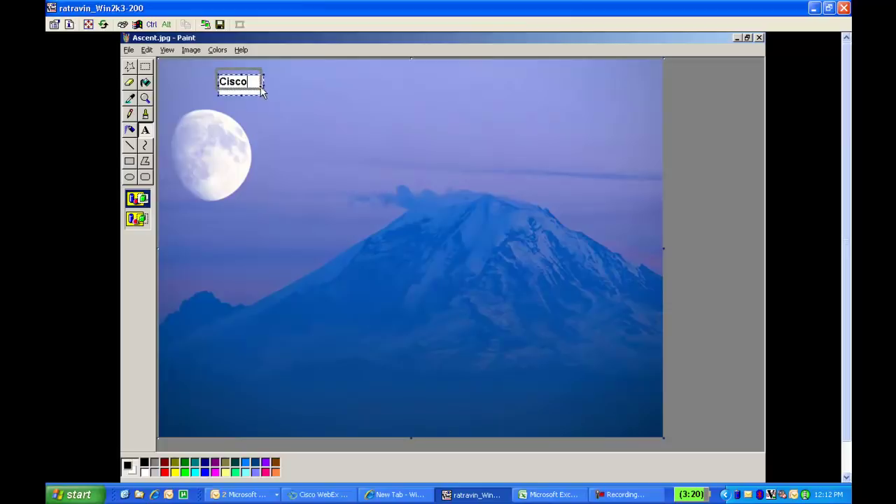
pyautogui.moveTo(263, 93)
pyautogui.mouseDown()
pyautogui.moveTo(242, 77)
pyautogui.moveTo(216, 77)
pyautogui.mouseUp()
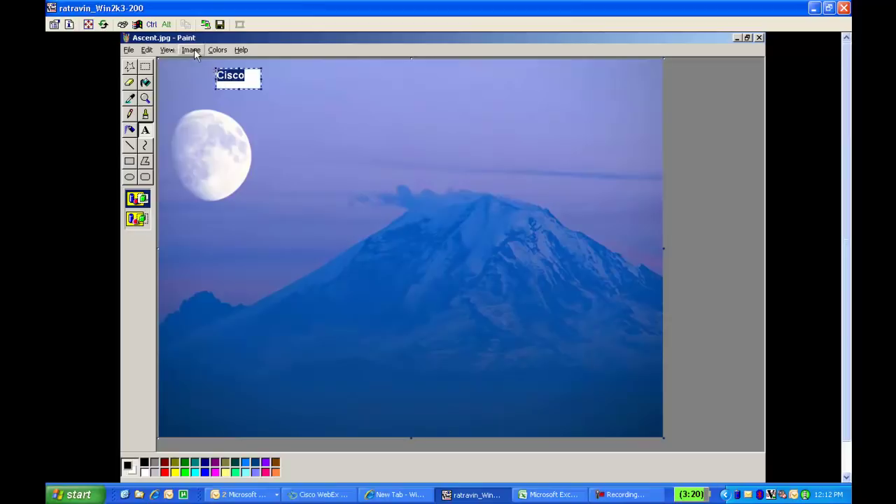
# Set the Cisco label to font size 16 and commit it onto the photo.
pyautogui.click(167, 50)
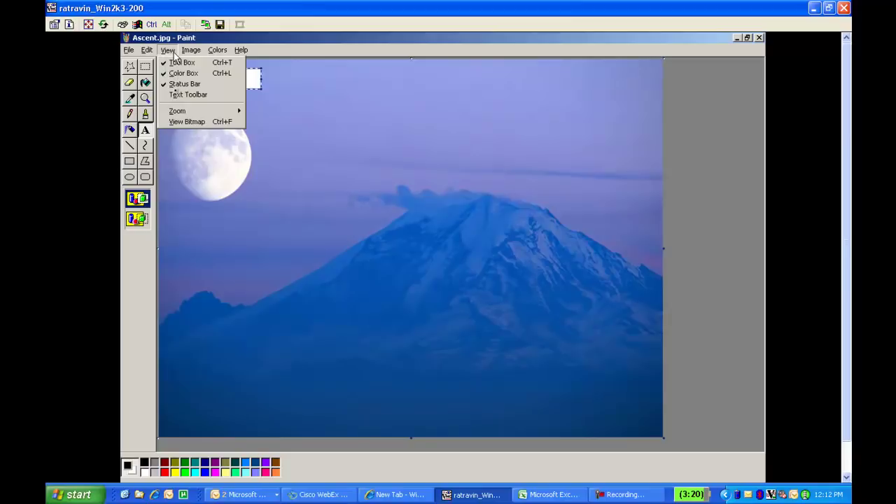
pyautogui.click(178, 96)
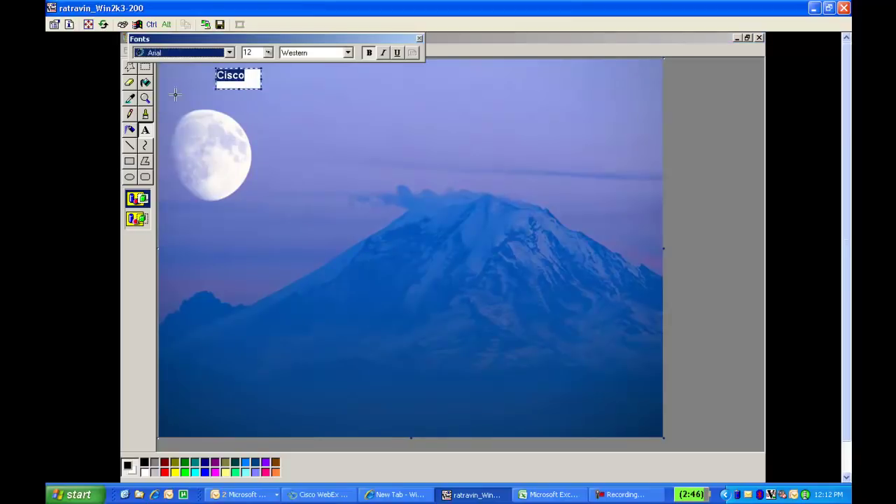
pyautogui.click(269, 53)
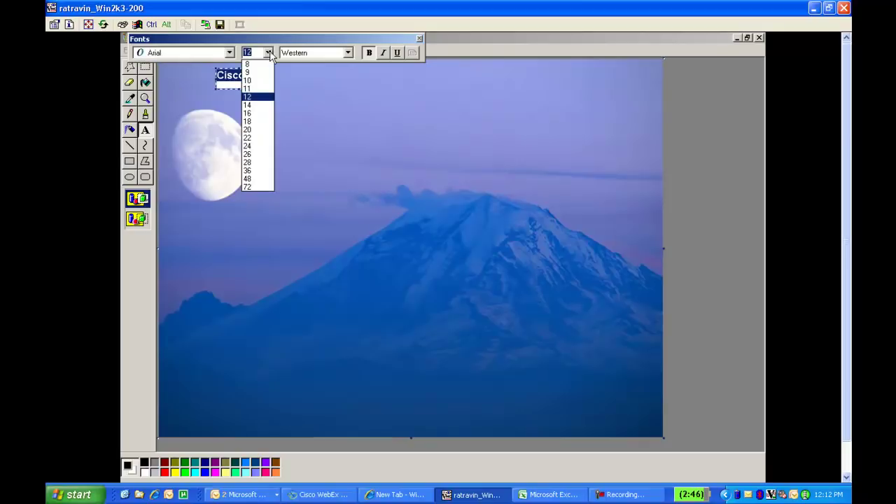
pyautogui.click(256, 113)
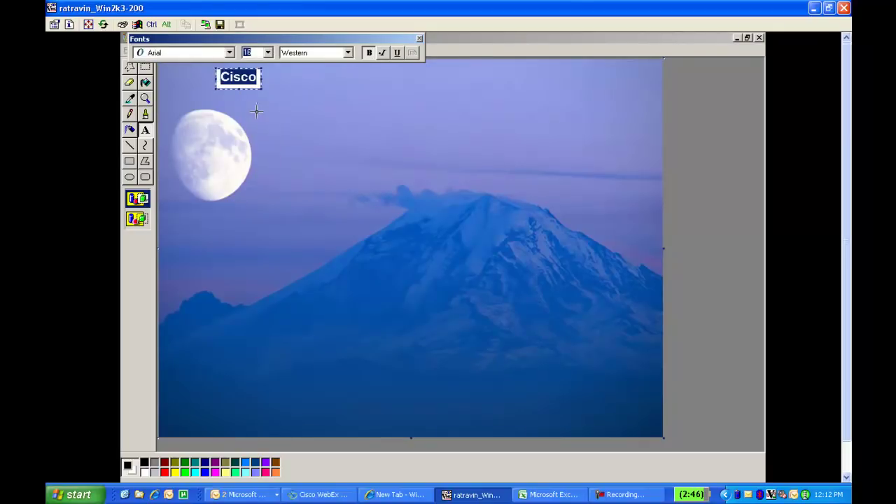
pyautogui.click(420, 38)
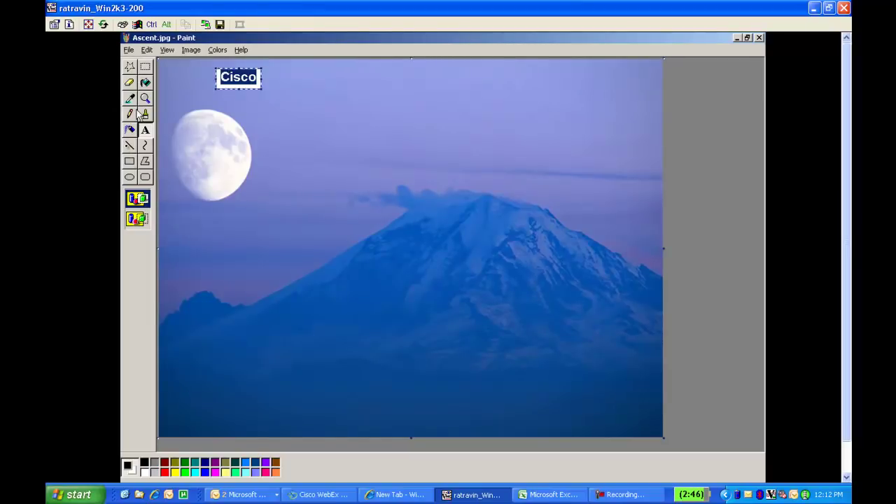
pyautogui.click(128, 147)
pyautogui.click(129, 148)
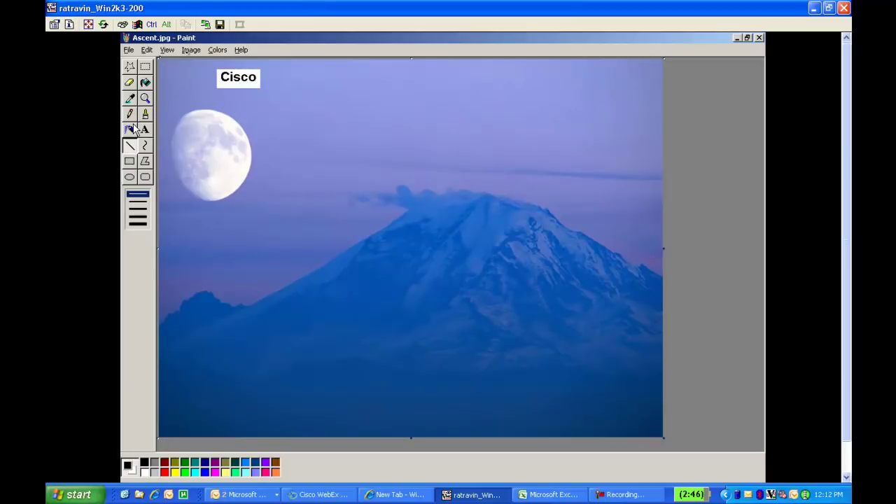
# Resize the canvas to 320 × 212 pixels in Image Attributes.
pyautogui.click(188, 50)
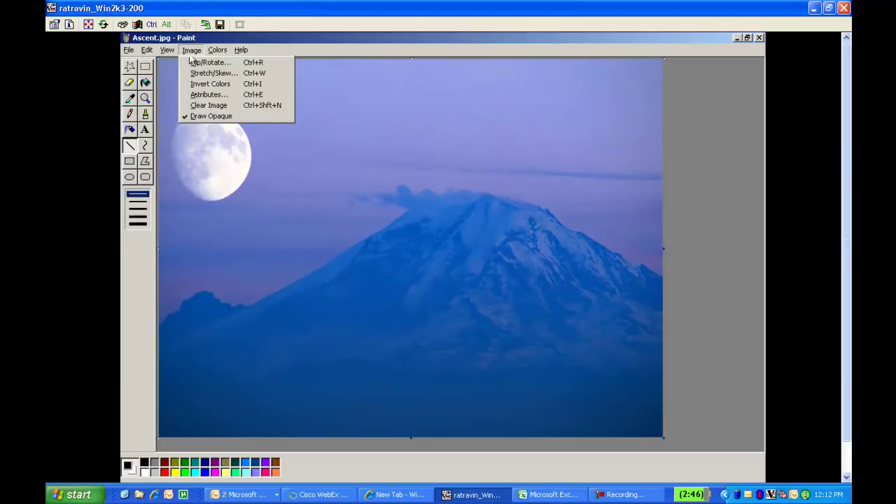
pyautogui.click(196, 96)
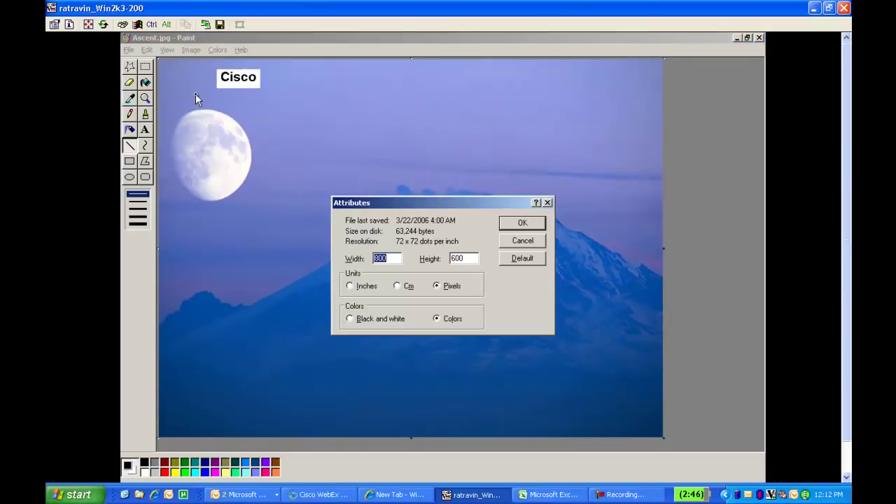
pyautogui.click(396, 259)
pyautogui.press('BackSpace')
pyautogui.press('BackSpace')
pyautogui.press('BackSpace')
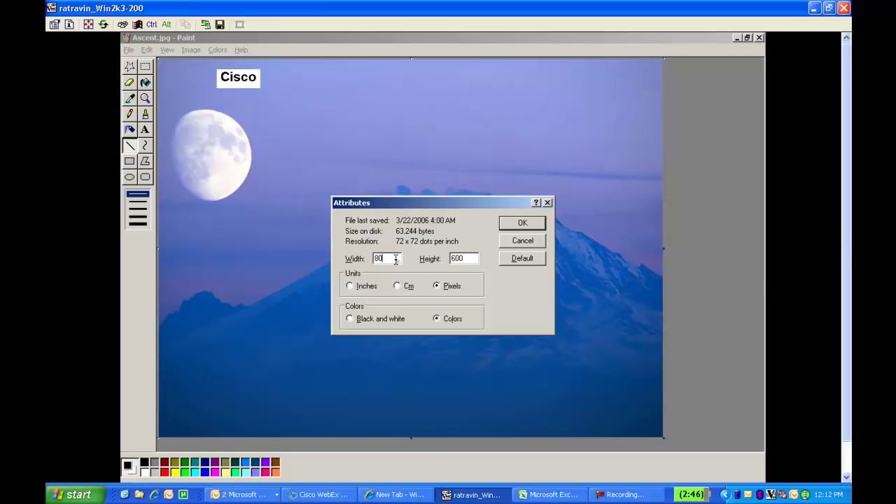
pyautogui.write('32')
pyautogui.click(471, 258)
pyautogui.press('BackSpace')
pyautogui.press('BackSpace')
pyautogui.press('BackSpace')
pyautogui.write('212')
pyautogui.click(453, 288)
pyautogui.click(523, 223)
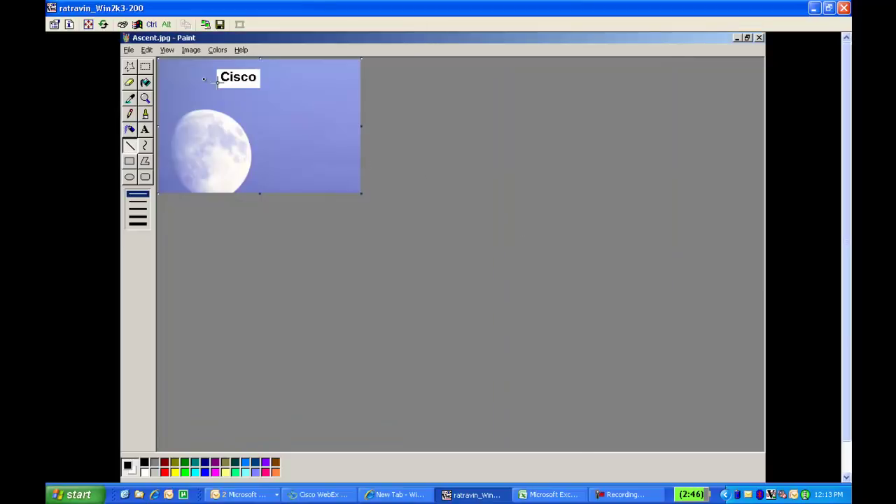
# Save the picture to the Desktop as IMAGE2.PNG in PNG format.
pyautogui.click(130, 50)
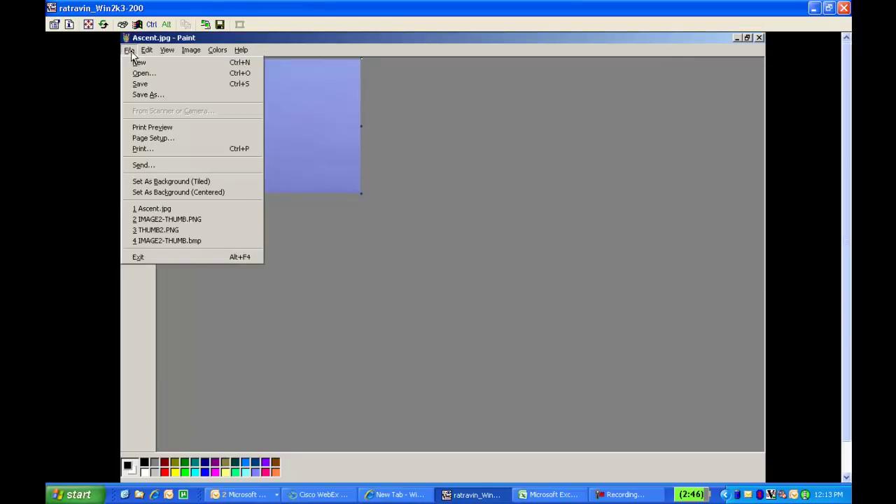
pyautogui.click(149, 95)
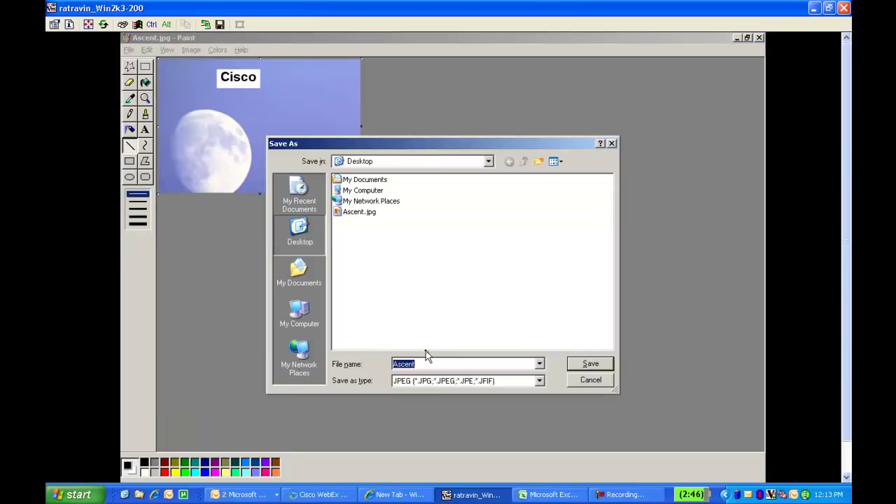
pyautogui.write('IMAGE')
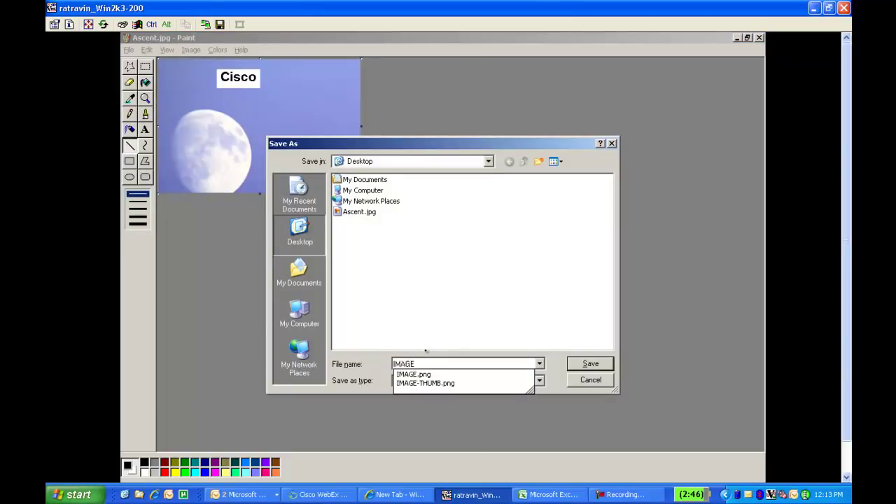
pyautogui.write('2')
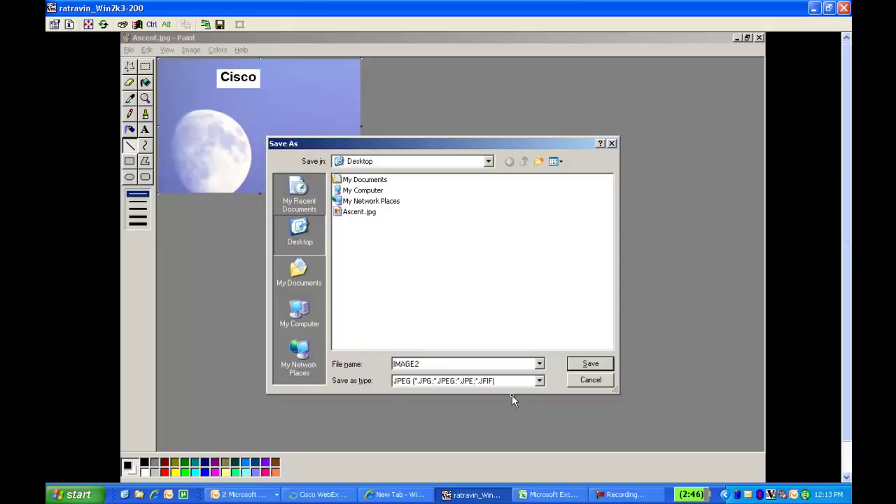
pyautogui.click(539, 381)
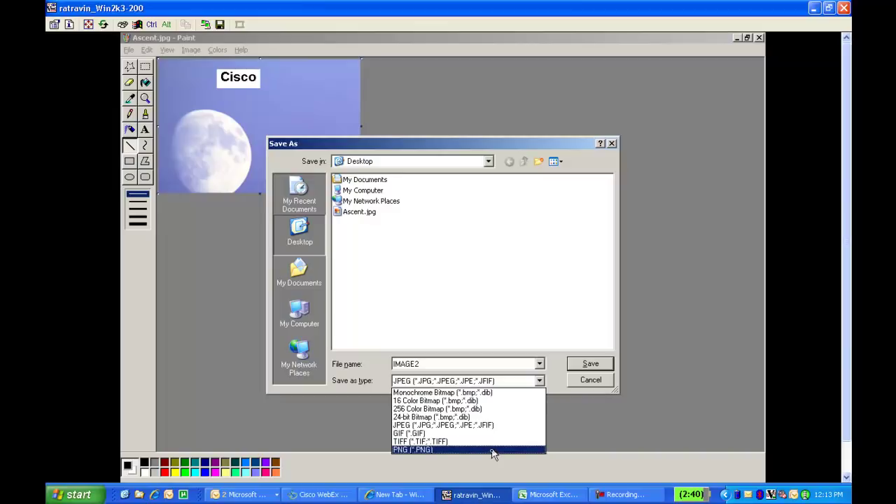
pyautogui.click(493, 450)
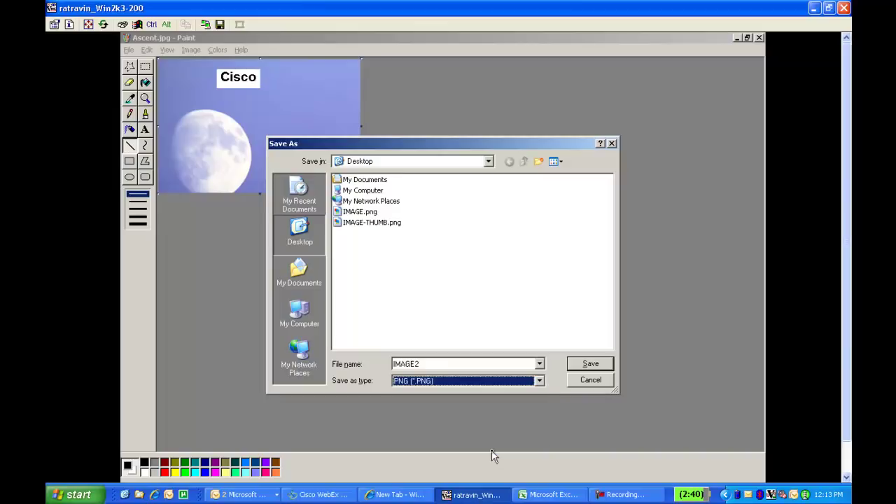
pyautogui.click(589, 364)
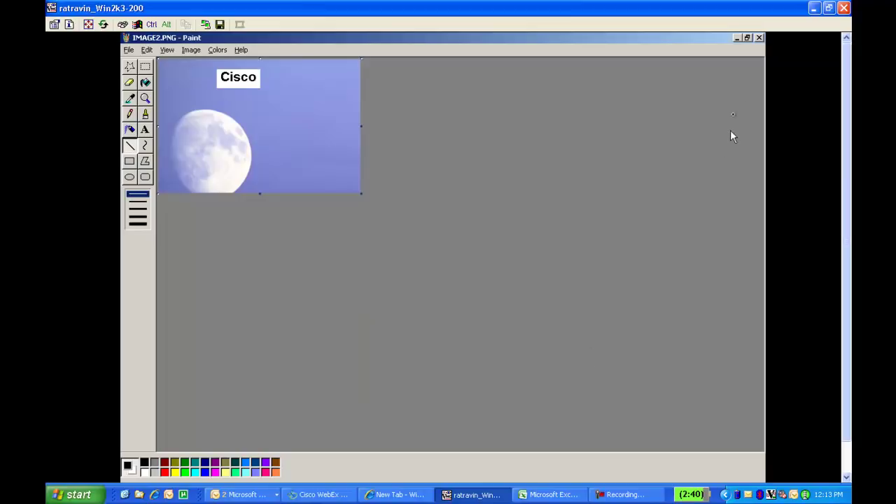
# Close Paint and launch a fresh Paint window with a blank canvas.
pyautogui.click(760, 38)
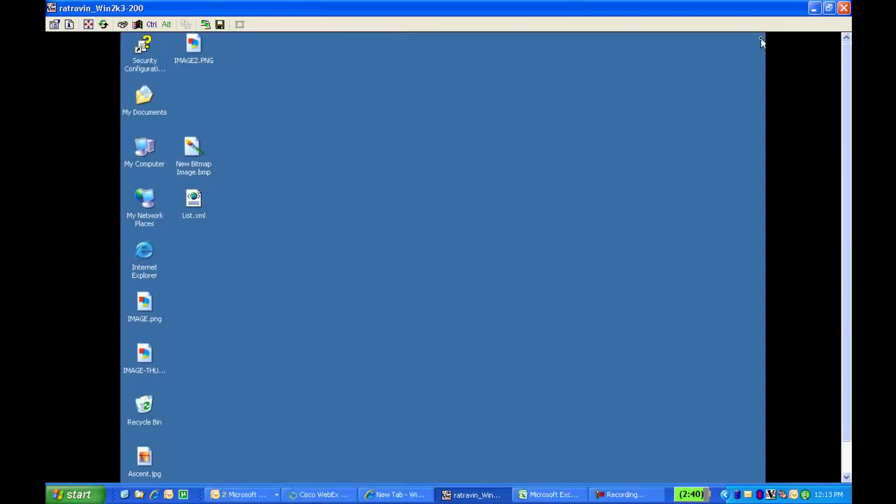
pyautogui.moveTo(848, 170); pyautogui.dragTo(849, 204)
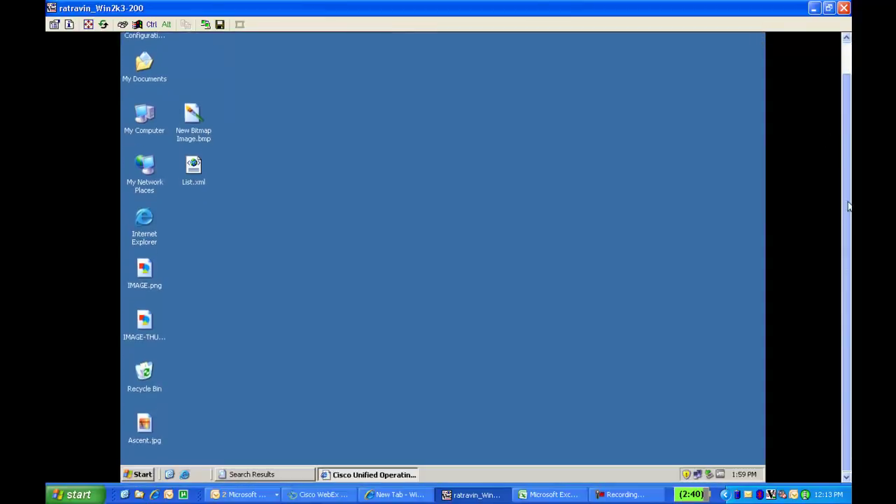
pyautogui.click(142, 475)
pyautogui.moveTo(208, 336)
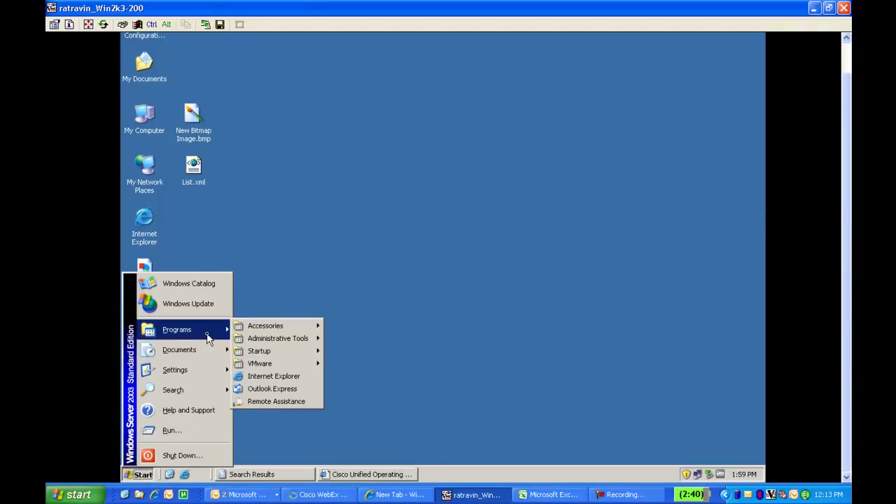
pyautogui.moveTo(266, 327)
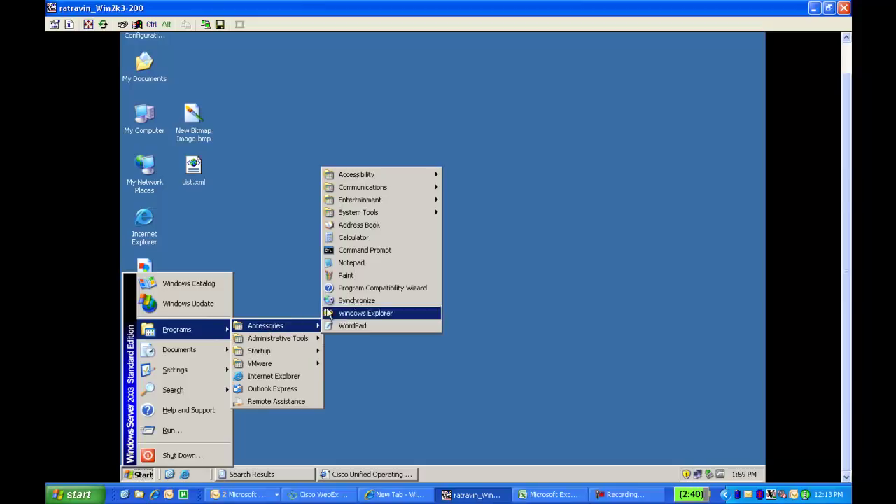
pyautogui.click(349, 276)
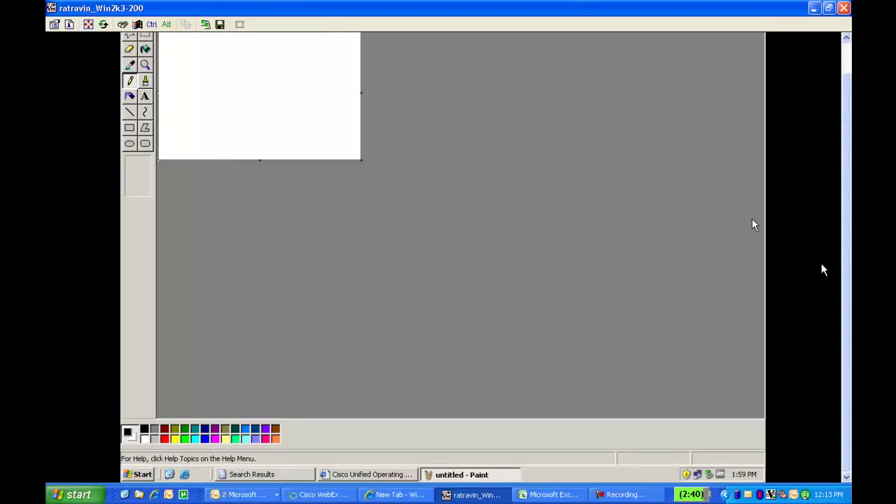
pyautogui.scroll(2, 847, 255)
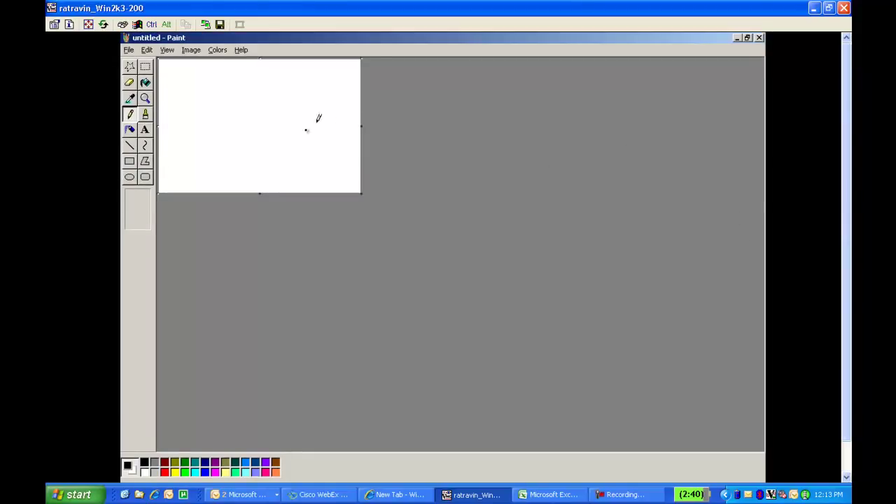
# Fill the whole blank canvas with bright blue.
pyautogui.click(146, 84)
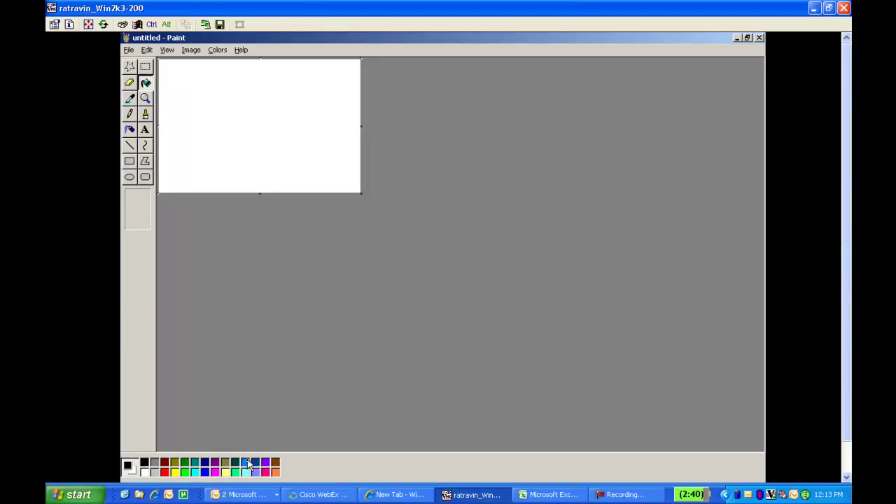
pyautogui.click(246, 463)
pyautogui.click(239, 160)
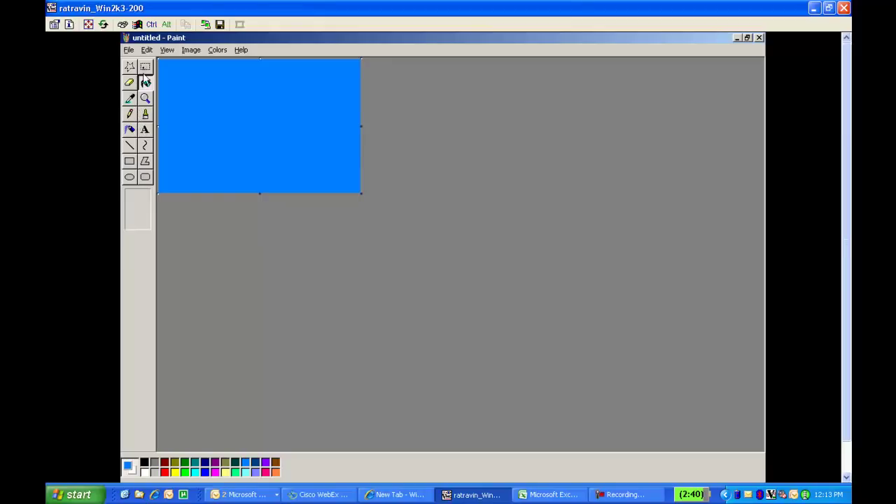
pyautogui.click(146, 132)
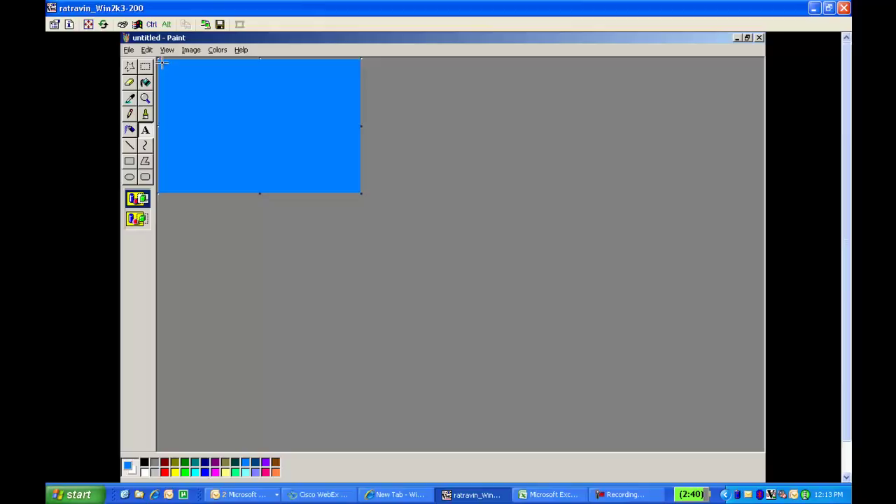
# Type 'Cisco' in a text box at the blue canvas's top-left corner.
pyautogui.moveTo(161, 63); pyautogui.dragTo(198, 81)
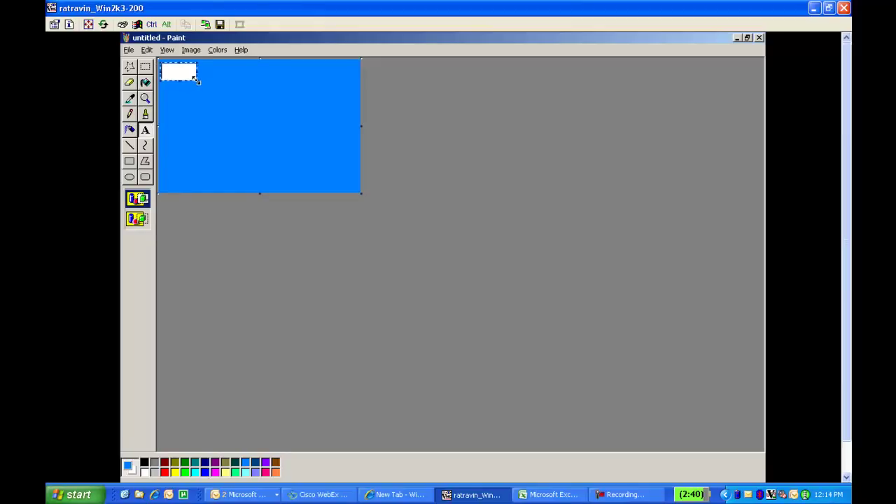
pyautogui.write('Cisco')
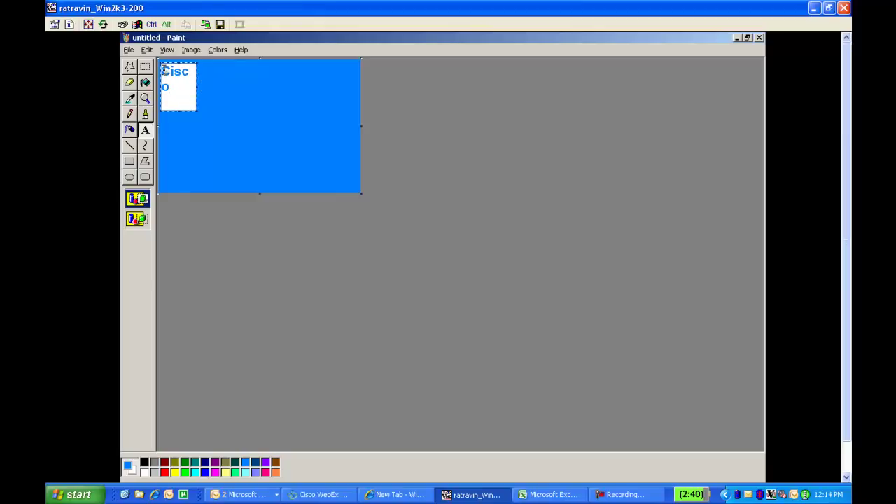
pyautogui.moveTo(164, 70); pyautogui.dragTo(182, 87)
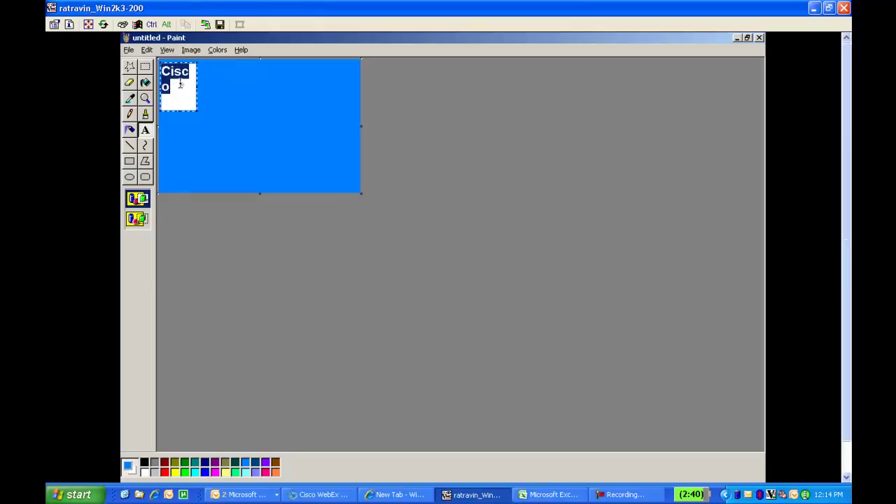
# Make the Cisco text bold at size 12 and fit the text box around it.
pyautogui.click(170, 50)
pyautogui.click(179, 93)
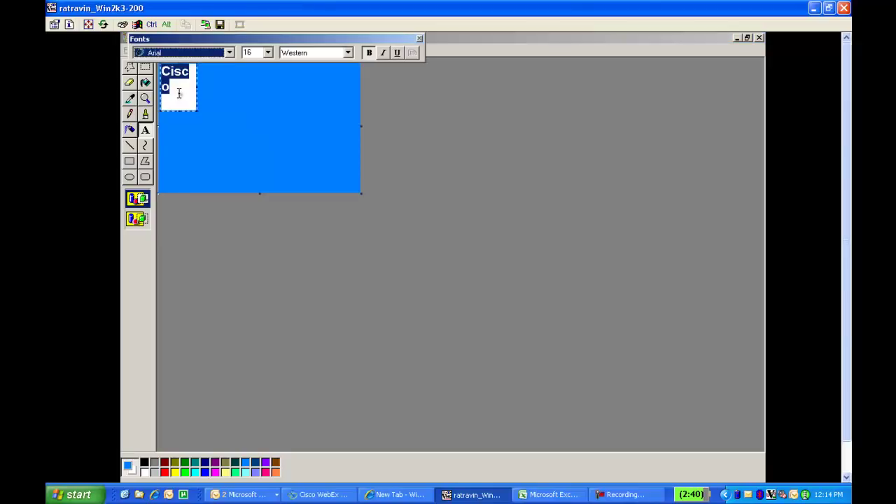
pyautogui.click(269, 53)
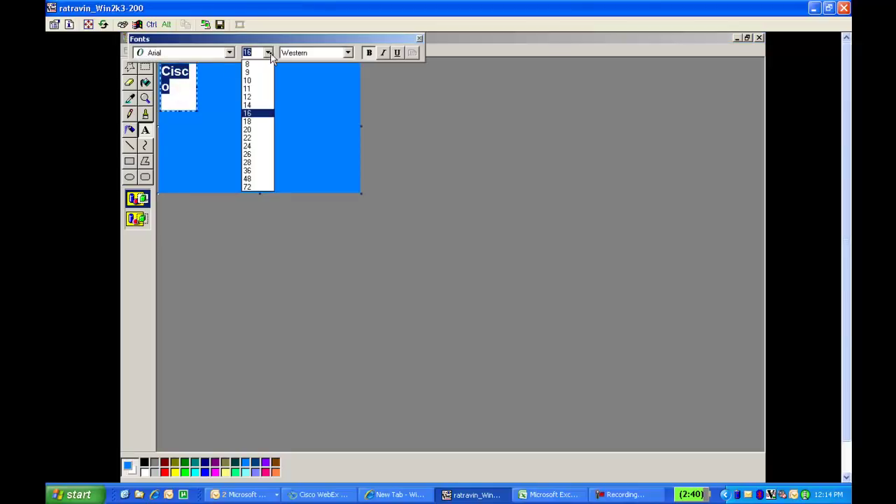
pyautogui.click(254, 97)
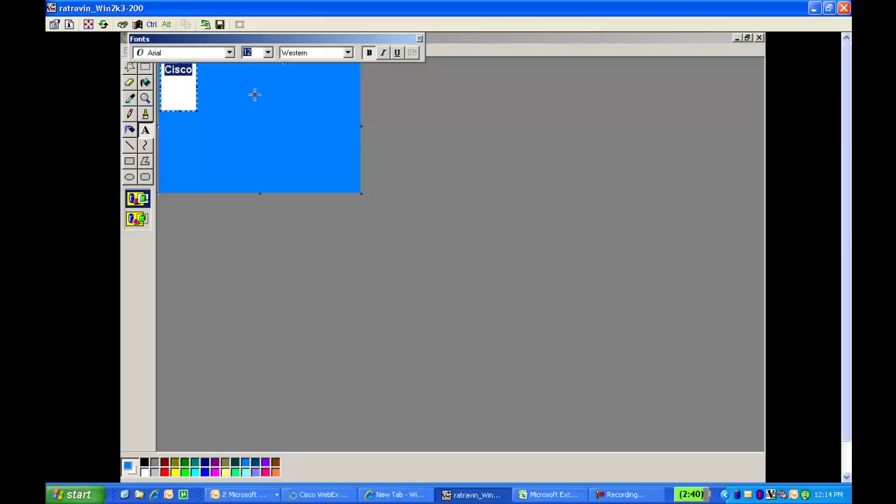
pyautogui.click(369, 53)
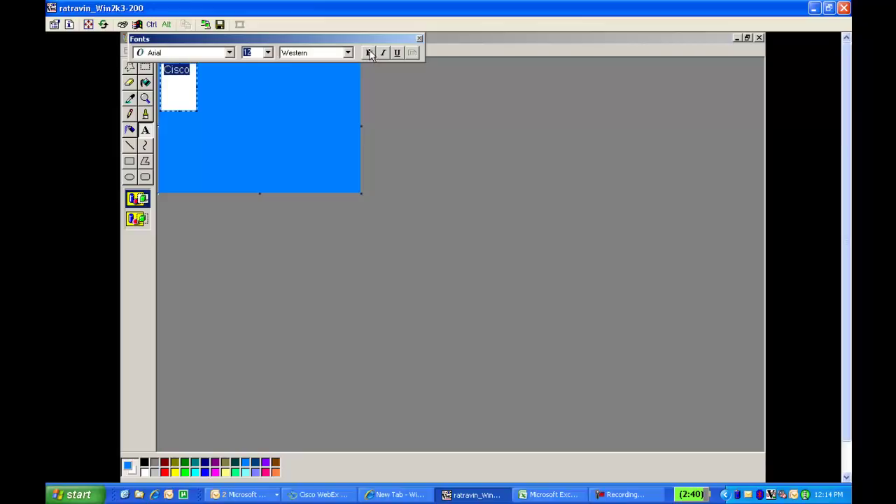
pyautogui.click(369, 53)
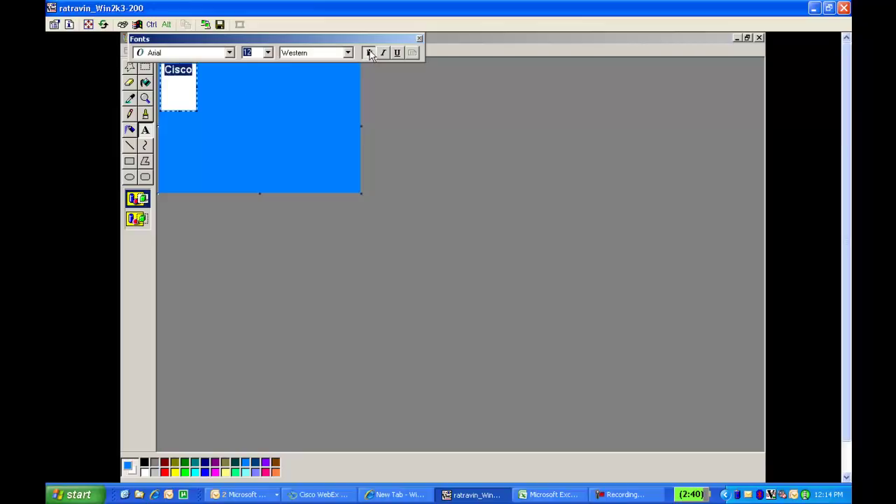
pyautogui.click(421, 38)
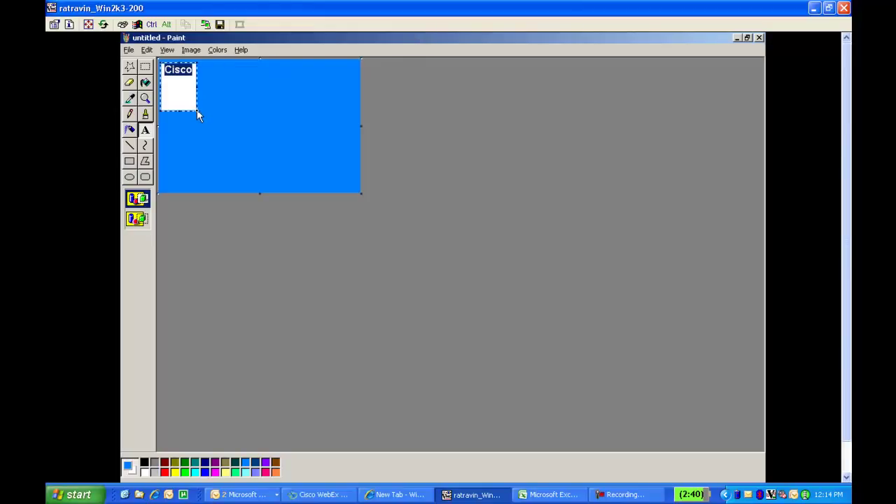
pyautogui.moveTo(197, 112); pyautogui.dragTo(195, 78)
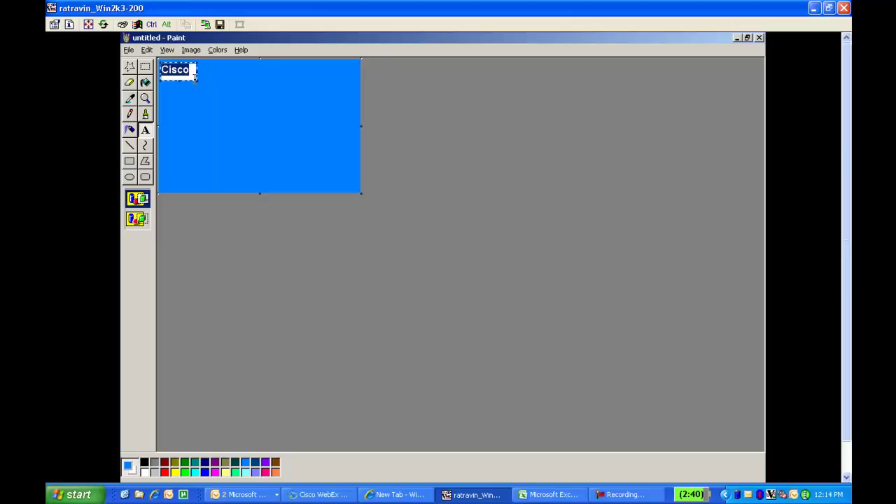
pyautogui.moveTo(196, 79); pyautogui.dragTo(190, 73)
# Commit the Cisco label and cut the canvas down to 80 × 53 pixels.
pyautogui.click(132, 148)
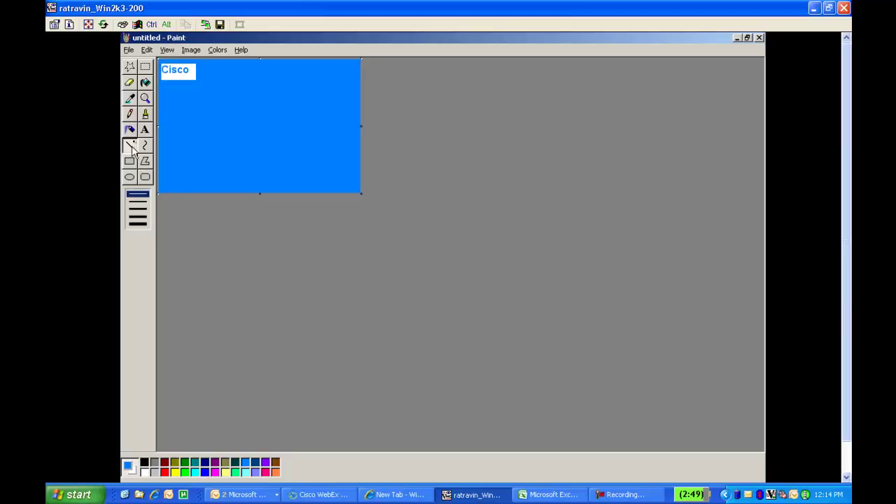
pyautogui.click(172, 51)
pyautogui.moveTo(191, 51)
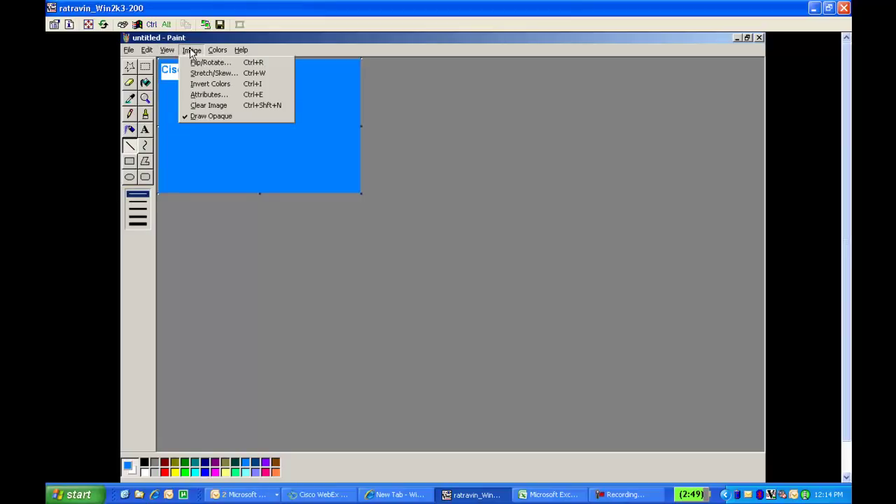
pyautogui.click(195, 93)
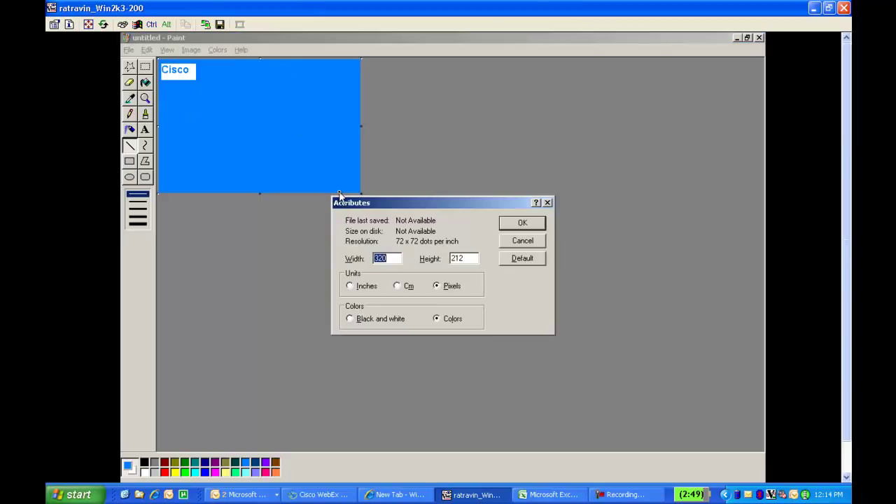
pyautogui.click(393, 259)
pyautogui.press('BackSpace')
pyautogui.press('BackSpace')
pyautogui.press('BackSpace')
pyautogui.write('80')
pyautogui.click(468, 259)
pyautogui.press('BackSpace')
pyautogui.press('BackSpace')
pyautogui.press('BackSpace')
pyautogui.write('53')
pyautogui.click(449, 289)
pyautogui.click(522, 224)
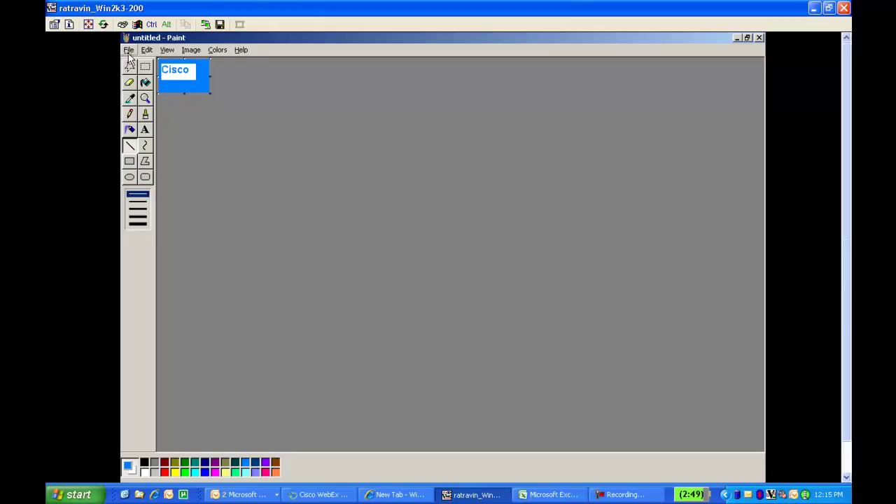
# Save the picture to the Desktop as IMAGE2-THUMB.PNG in PNG format, then close Paint.
pyautogui.click(129, 52)
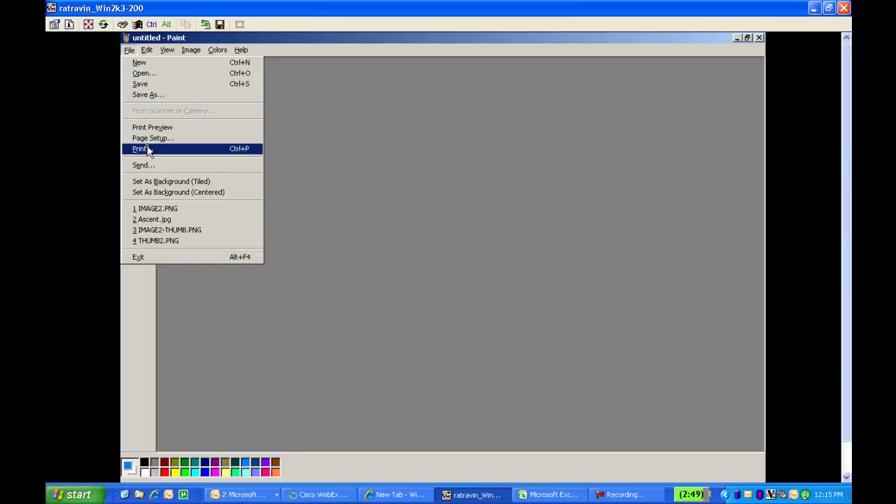
pyautogui.click(160, 96)
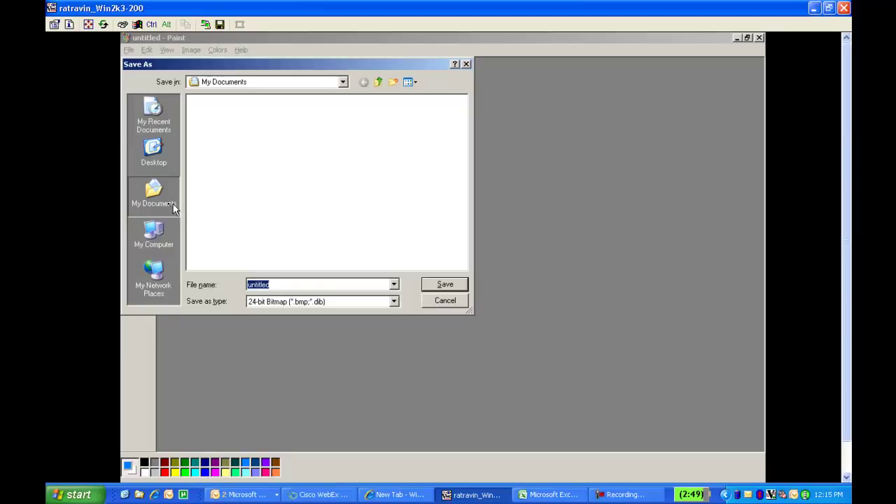
pyautogui.click(158, 166)
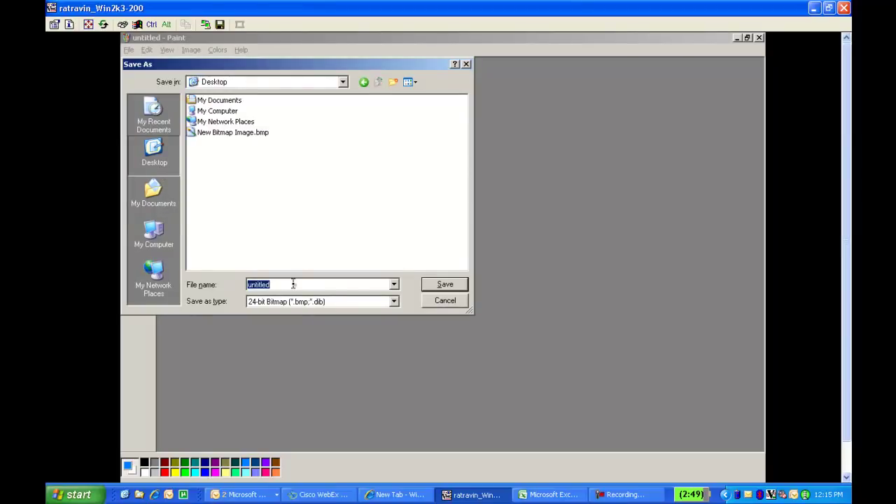
pyautogui.write('IM')
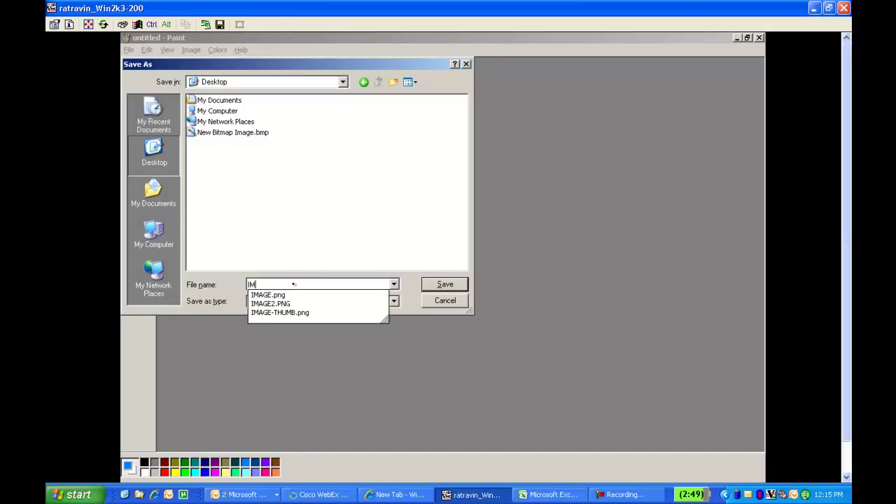
pyautogui.write('AGE2')
pyautogui.press('Escape')
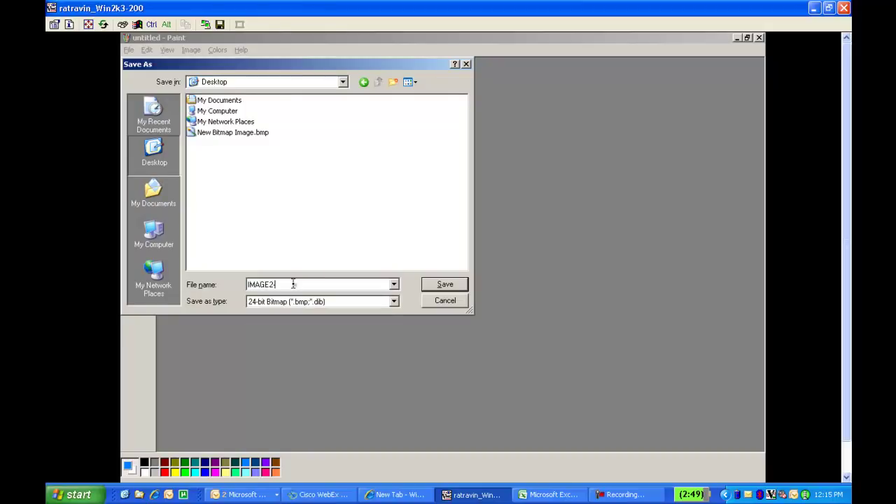
pyautogui.write('-THMBN')
pyautogui.press('BackSpace')
pyautogui.press('BackSpace')
pyautogui.write('UMB')
pyautogui.click(393, 301)
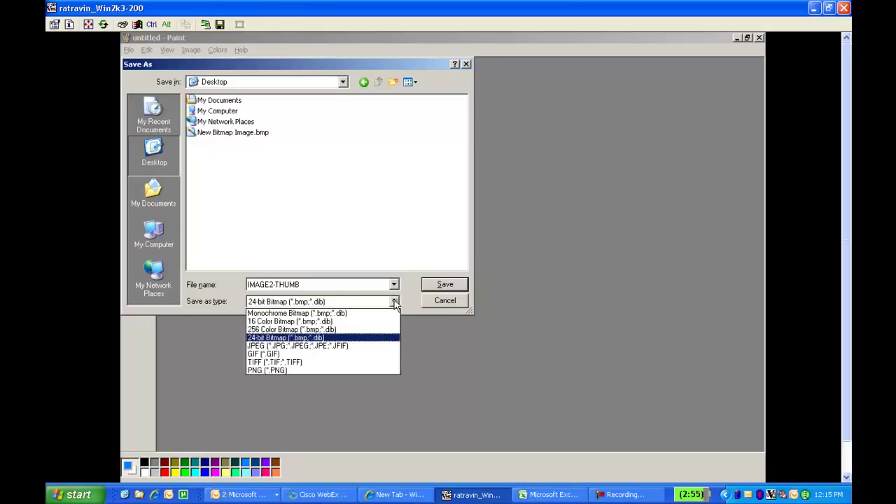
pyautogui.click(338, 370)
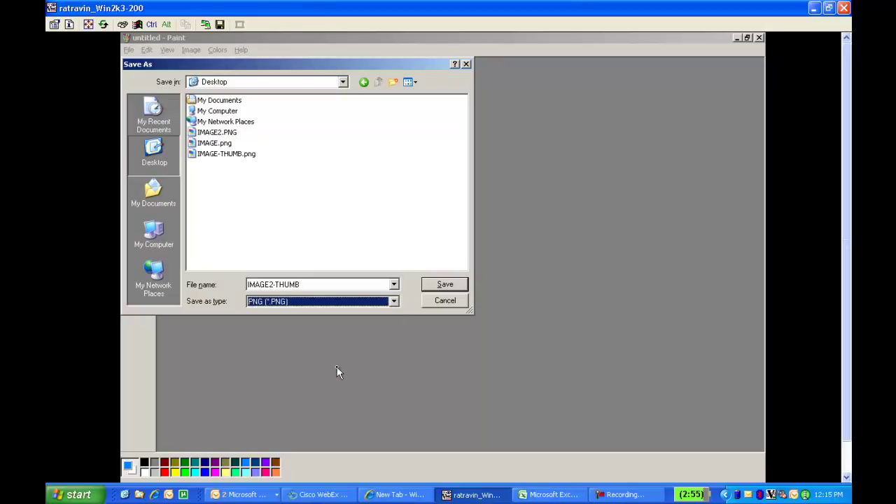
pyautogui.click(444, 285)
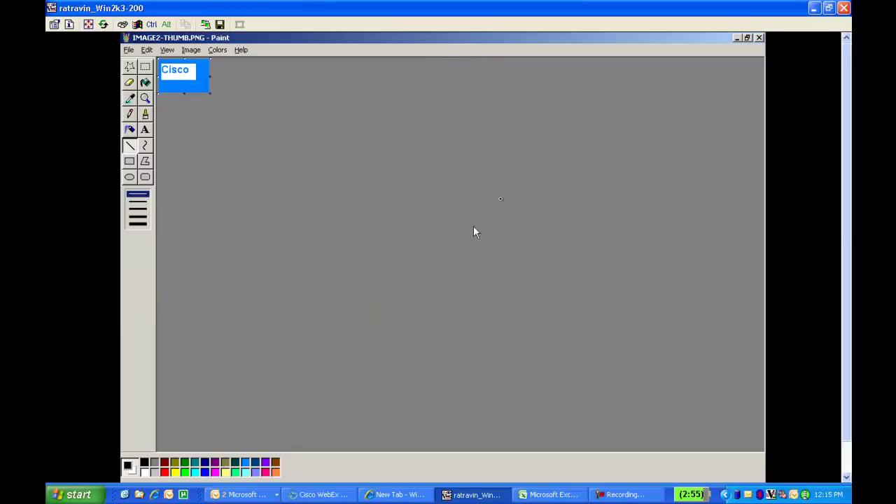
pyautogui.click(759, 37)
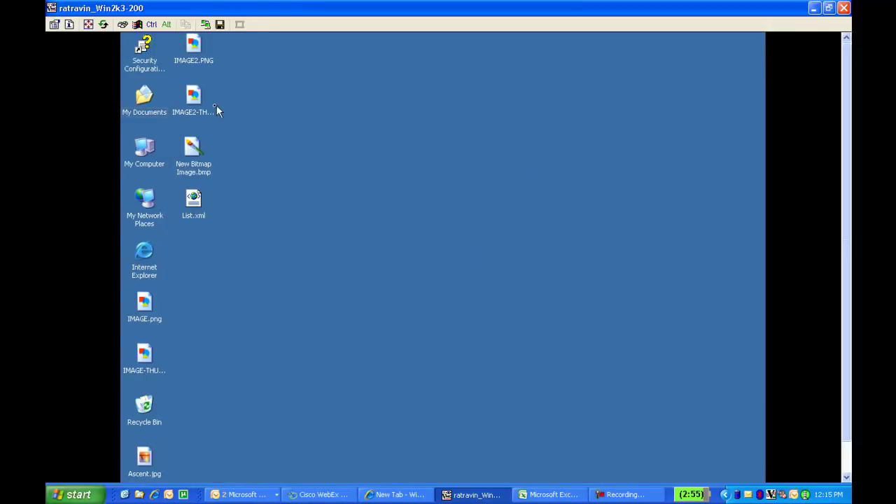
# Rename IMAGE2.PNG on the desktop so its extension is lowercase .png.
pyautogui.click(196, 63)
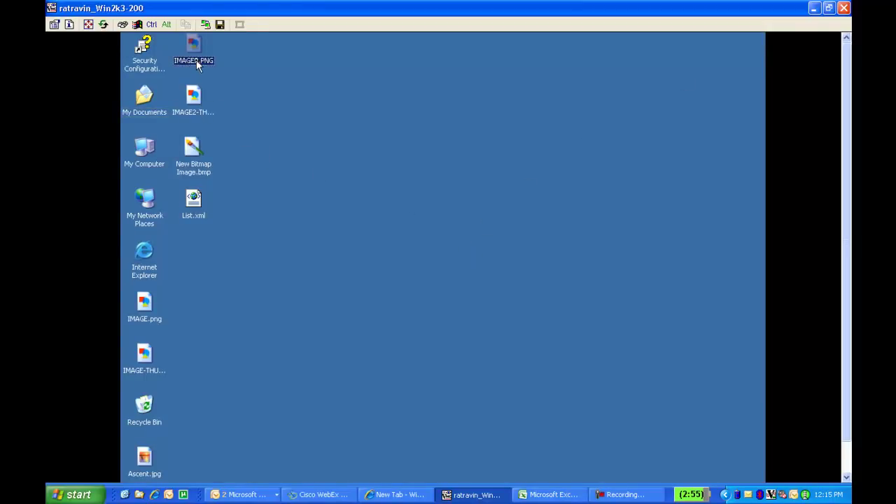
pyautogui.click(193, 98)
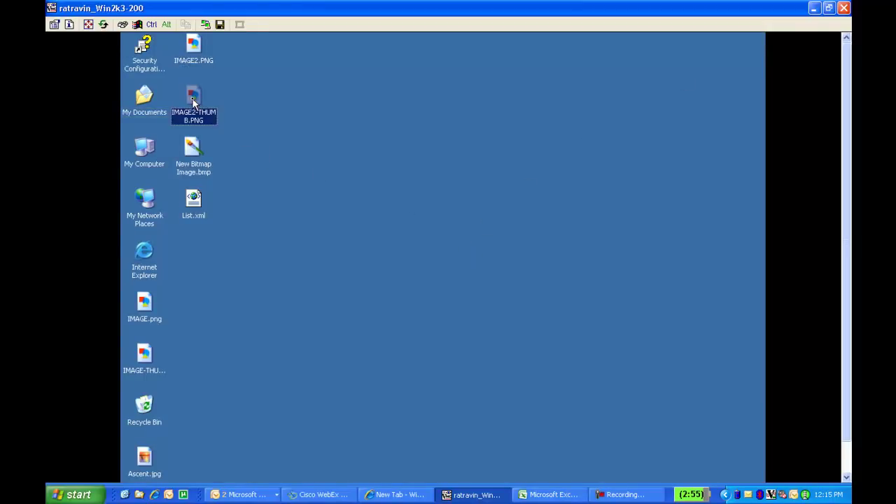
pyautogui.click(199, 61)
pyautogui.click(199, 61)
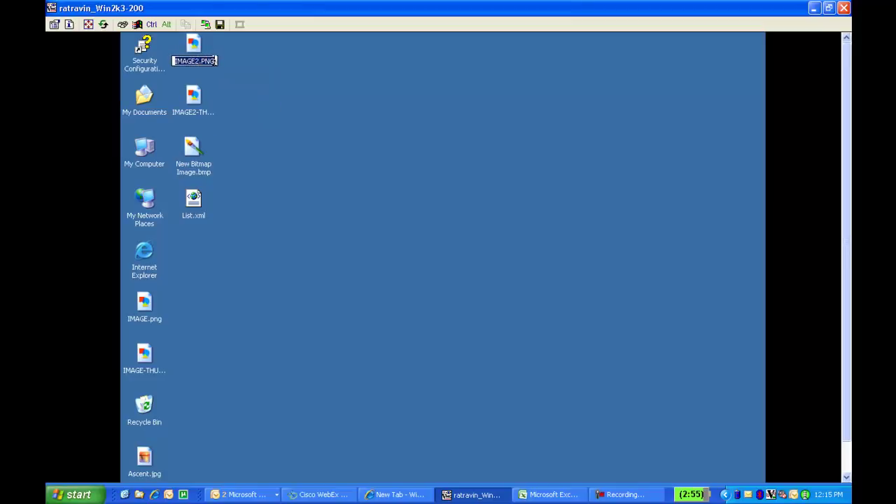
pyautogui.click(214, 62)
pyautogui.press('BackSpace')
pyautogui.press('BackSpace')
pyautogui.press('BackSpace')
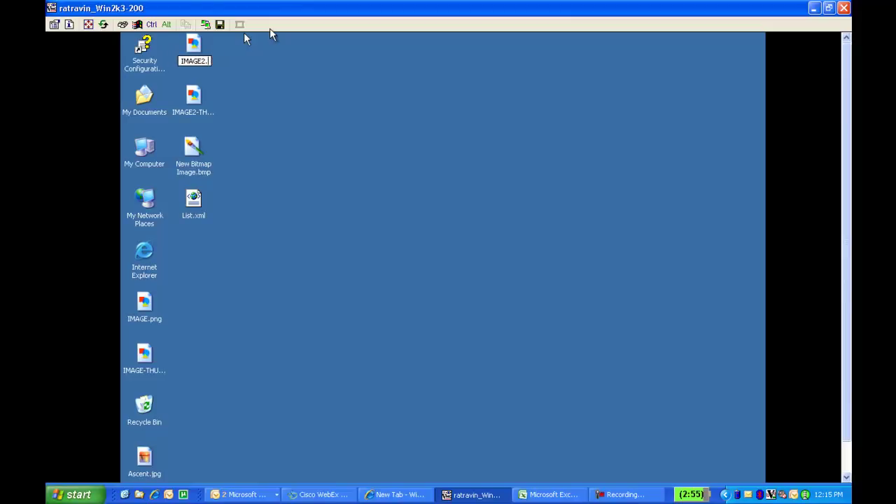
pyautogui.write('pr')
pyautogui.write('ng')
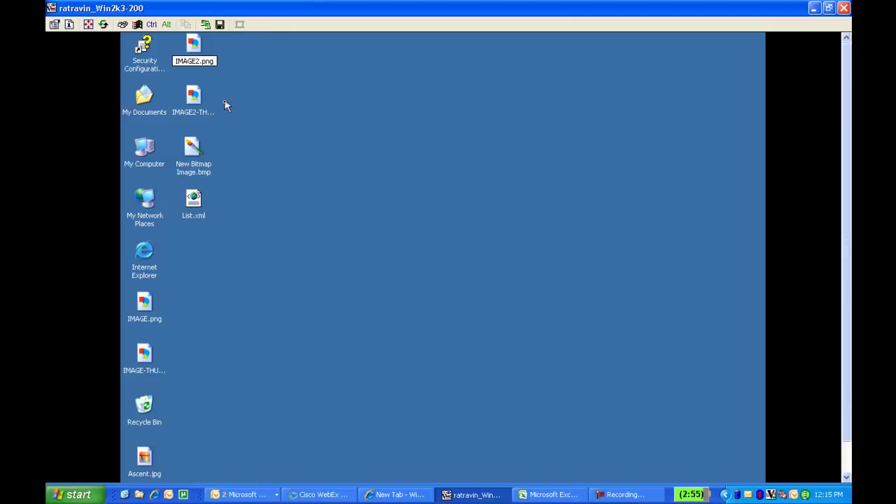
# Rename IMAGE2-THUMB.PNG to IMAGE2-THUMB.png.
pyautogui.click(198, 117)
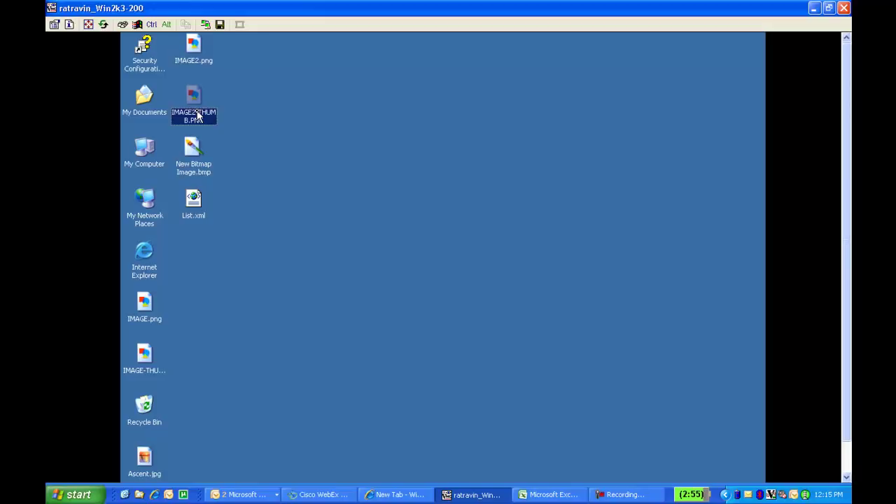
pyautogui.click(198, 117)
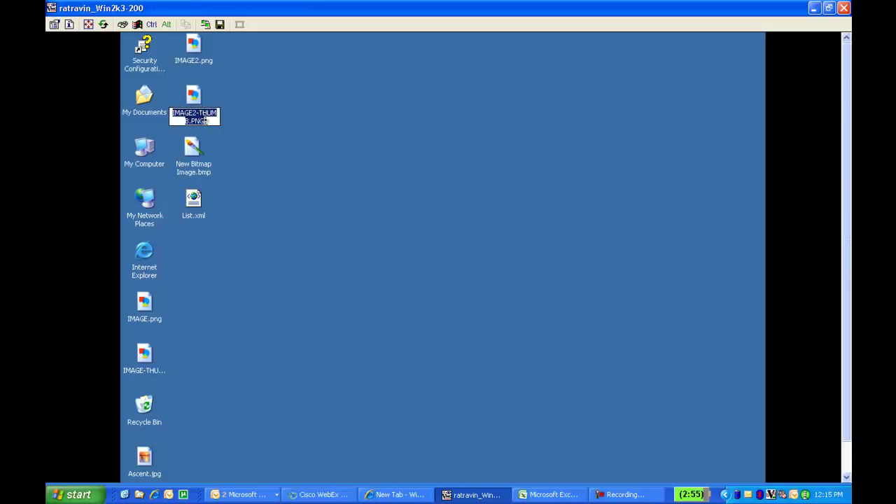
pyautogui.click(206, 118)
pyautogui.press('BackSpace')
pyautogui.press('BackSpace')
pyautogui.press('BackSpace')
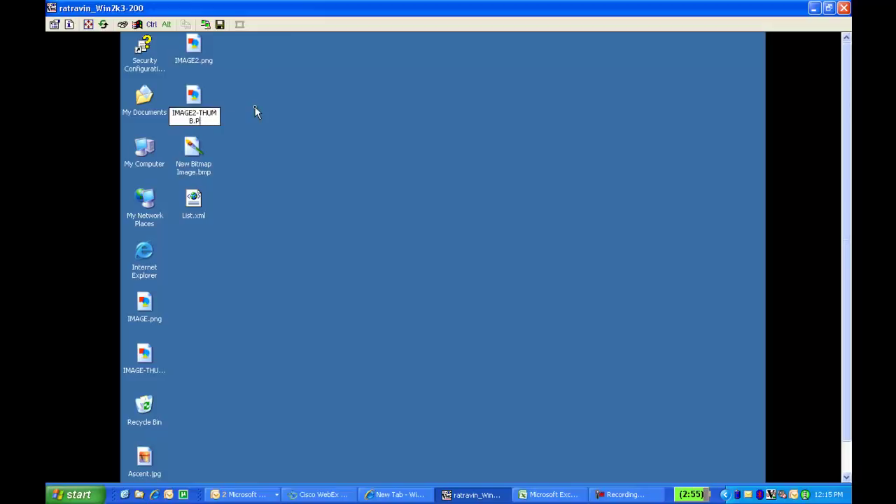
pyautogui.write('png')
pyautogui.press('Return')
# Check the names of both renamed images, then select List.xml.
pyautogui.click(197, 64)
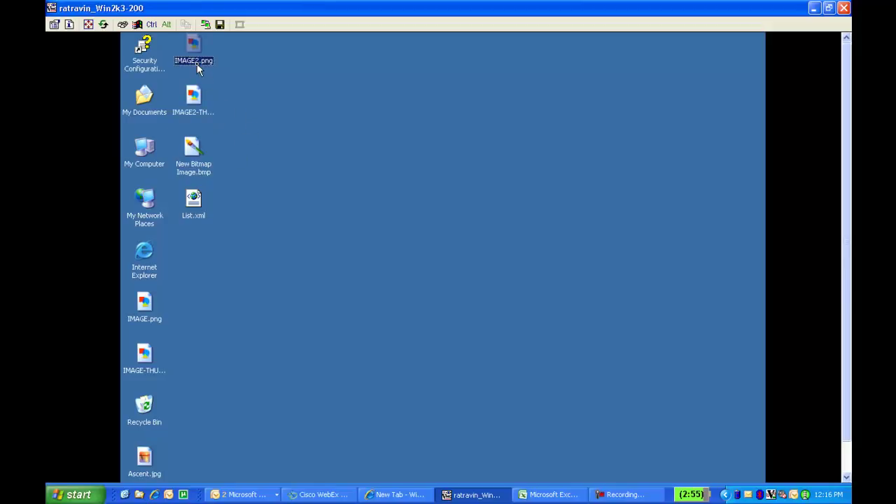
pyautogui.click(205, 110)
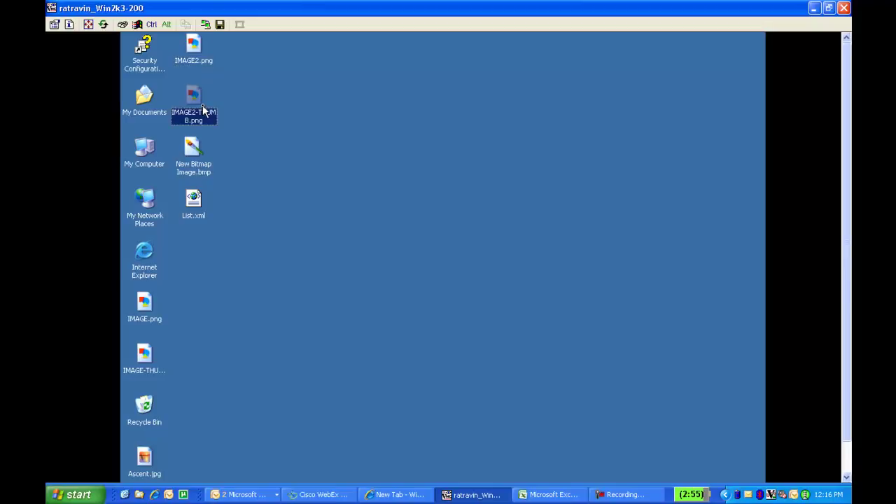
pyautogui.click(250, 121)
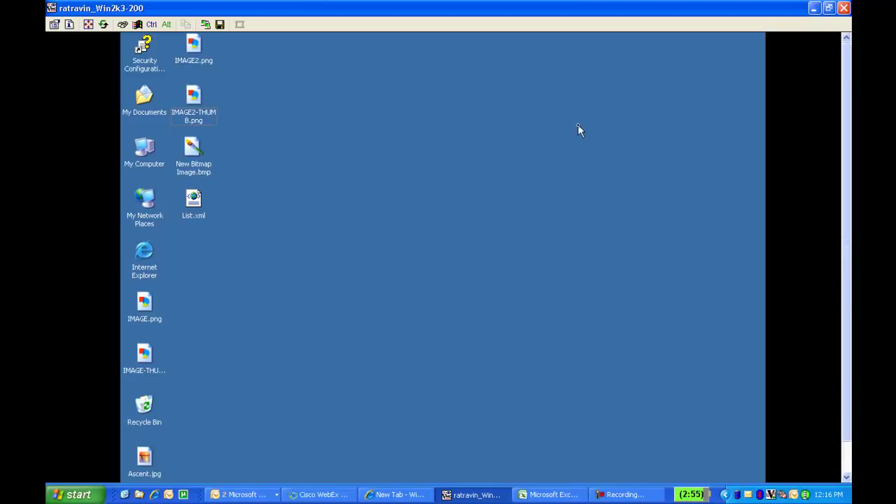
pyautogui.click(201, 219)
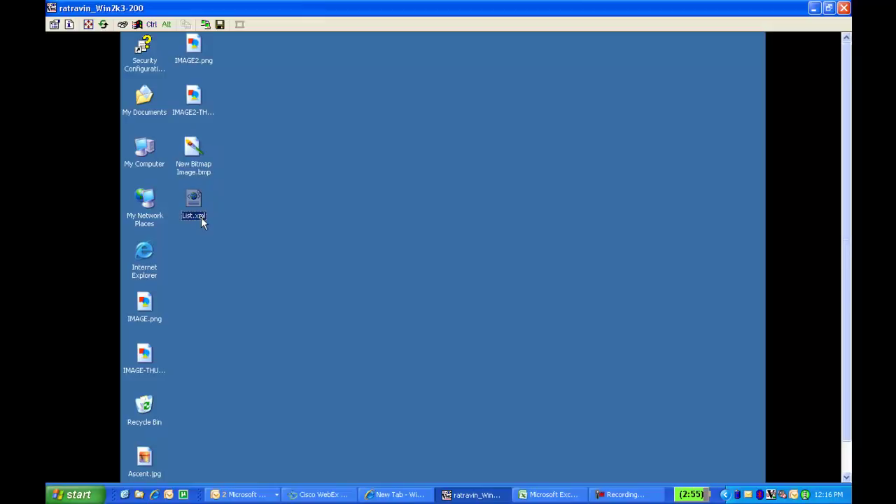
# Open List.xml in WordPad and copy its existing ImageItem entry.
pyautogui.rightClick(201, 217)
pyautogui.moveTo(230, 239)
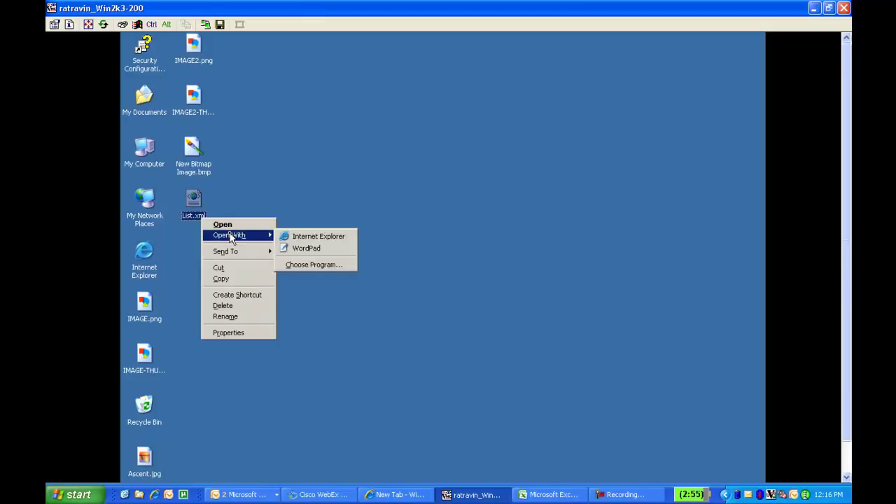
pyautogui.click(302, 249)
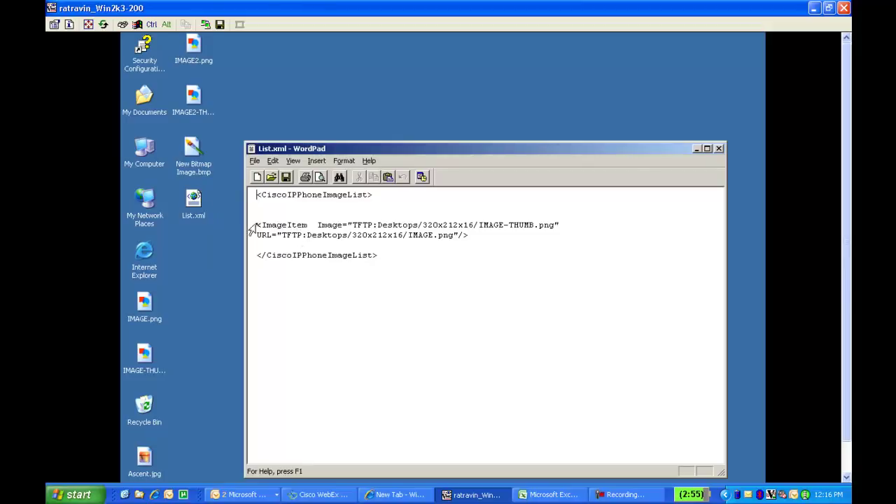
pyautogui.moveTo(257, 225); pyautogui.dragTo(475, 236)
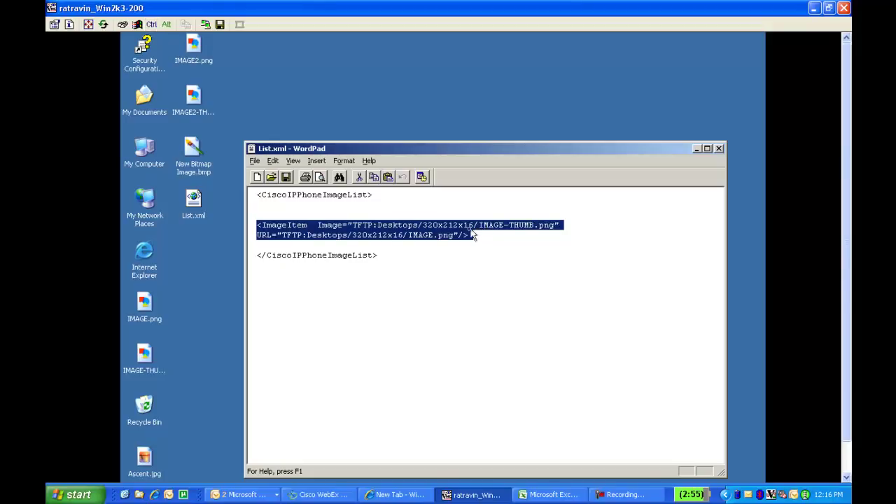
pyautogui.rightClick(463, 239)
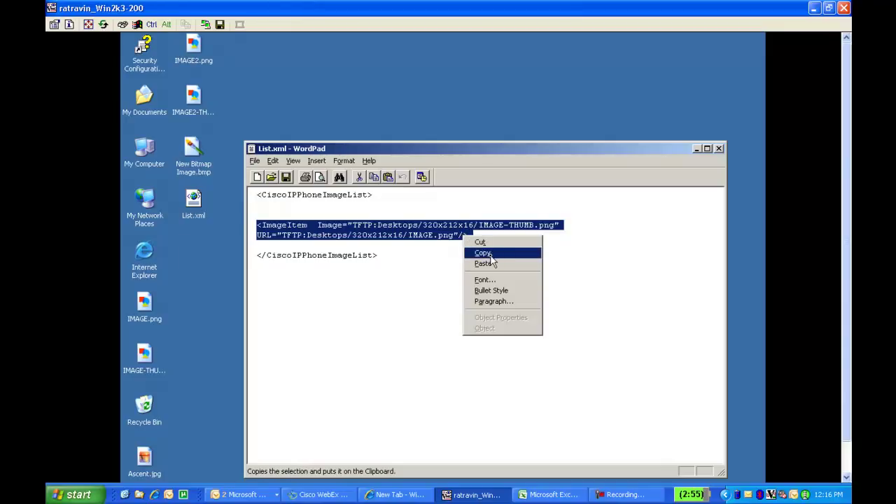
pyautogui.click(490, 255)
# Paste a second ImageItem entry with IMAGE2 in both paths and save List.xml.
pyautogui.click(483, 237)
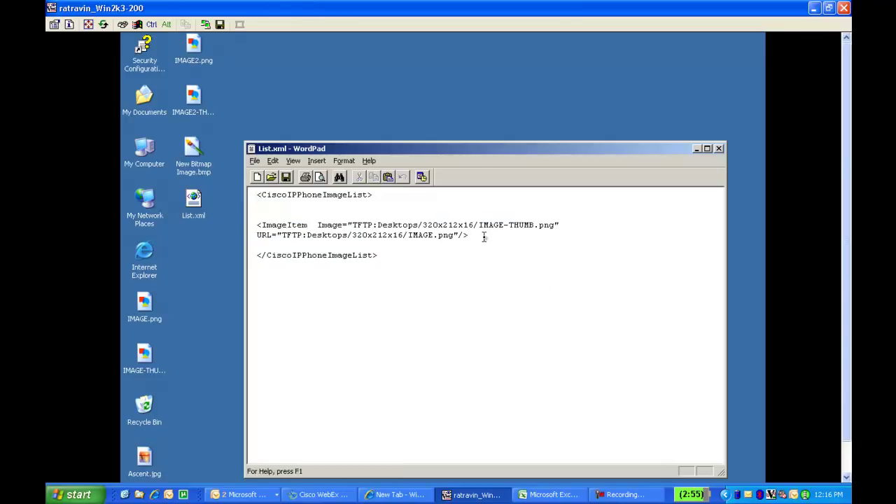
pyautogui.press('Return')
pyautogui.press('Return')
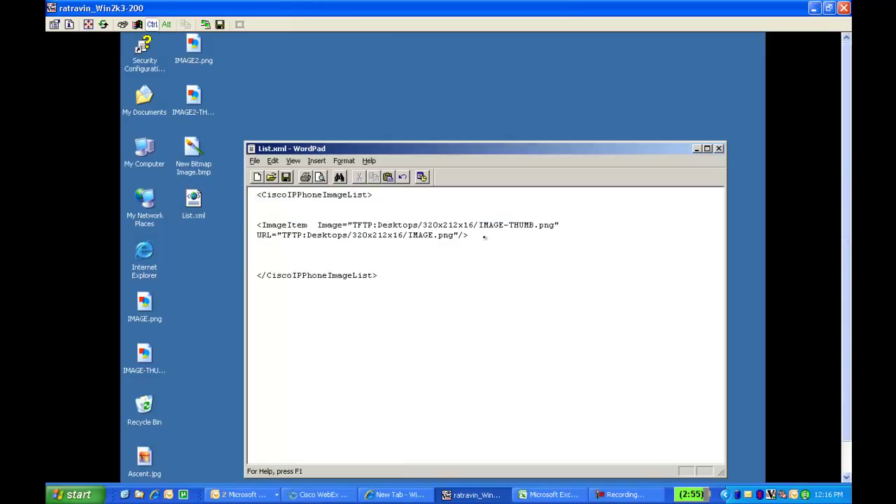
pyautogui.hotkey('ctrl', 'v')
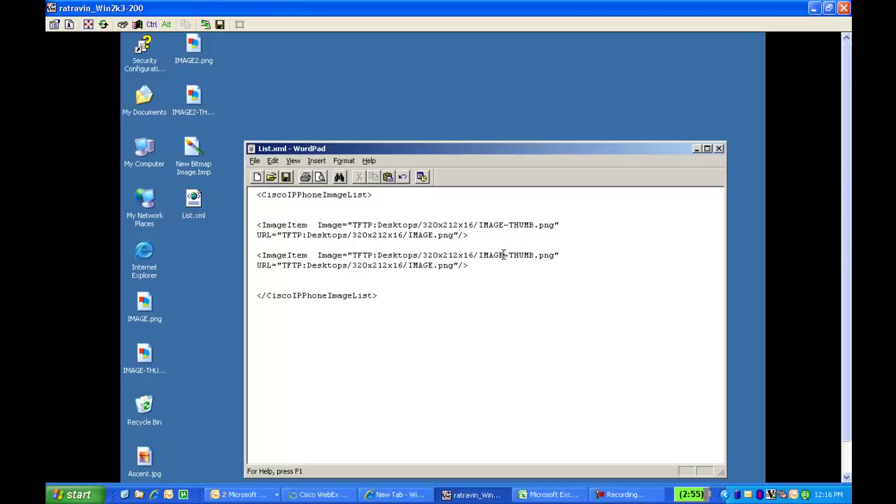
pyautogui.write('2')
pyautogui.click(433, 265)
pyautogui.write('2')
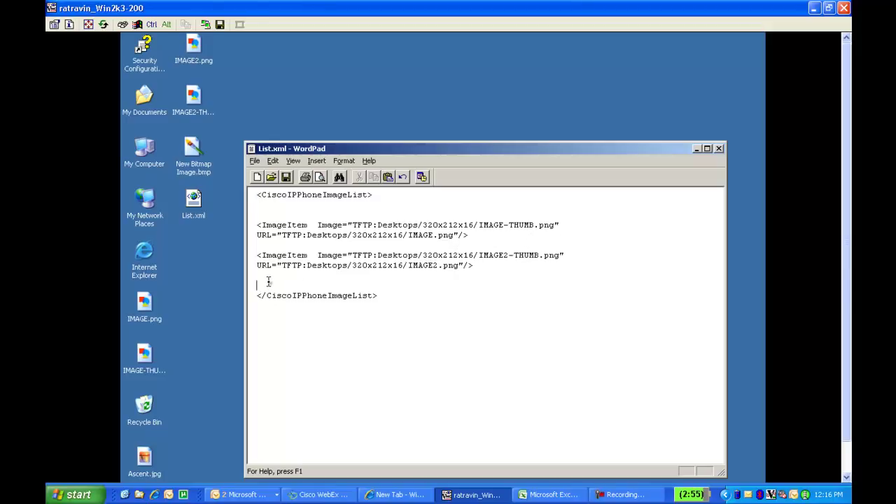
pyautogui.click(268, 281)
pyautogui.press('BackSpace')
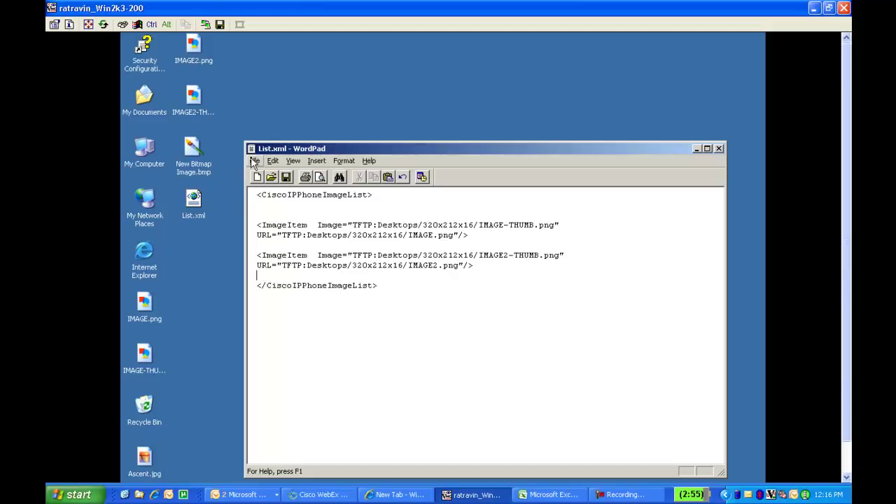
pyautogui.click(254, 161)
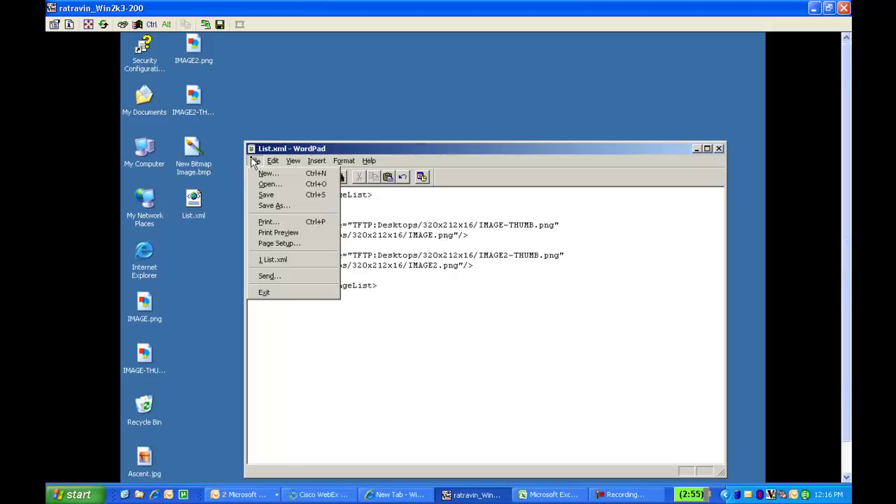
pyautogui.click(266, 196)
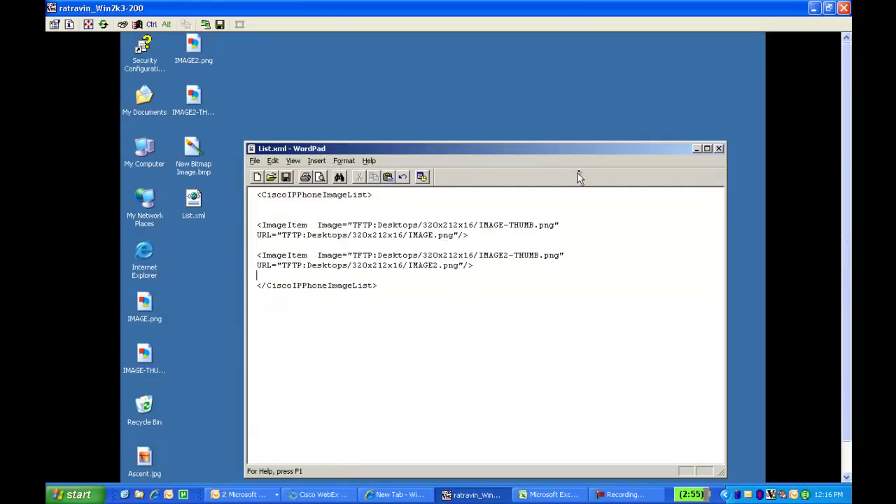
# Close WordPad and reopen List.xml in WordPad.
pyautogui.click(718, 148)
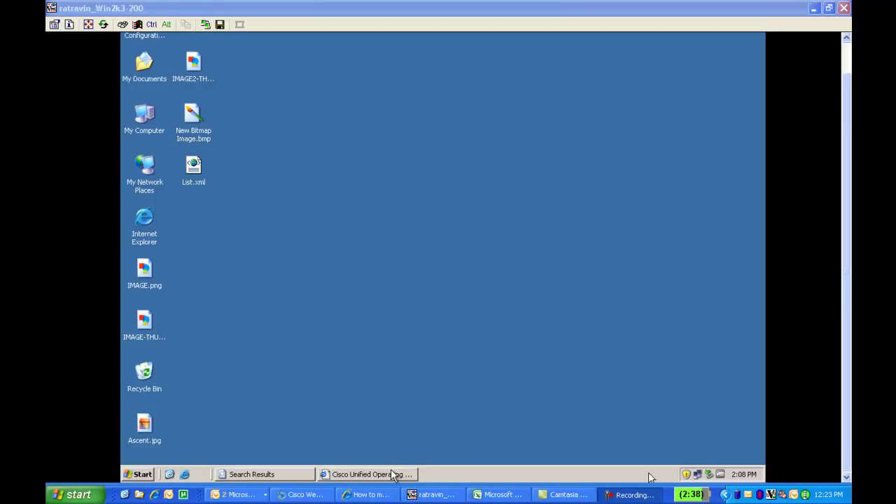
pyautogui.click(204, 183)
pyautogui.rightClick(202, 183)
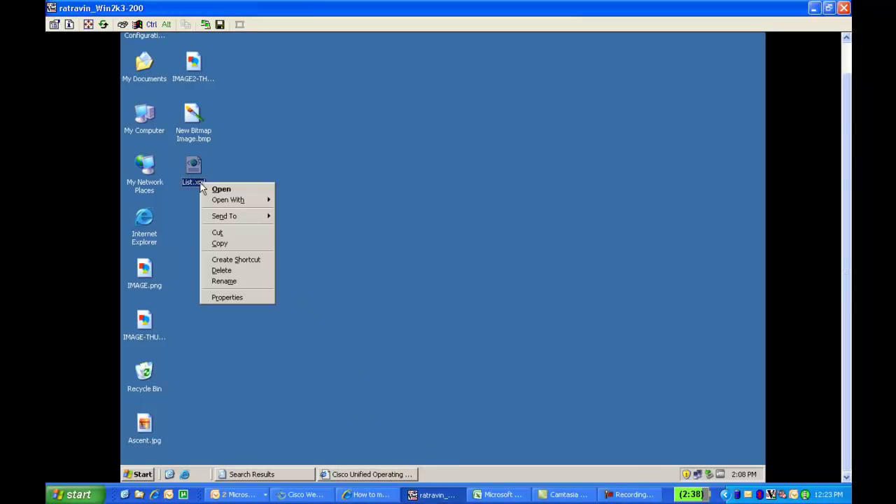
pyautogui.moveTo(224, 202)
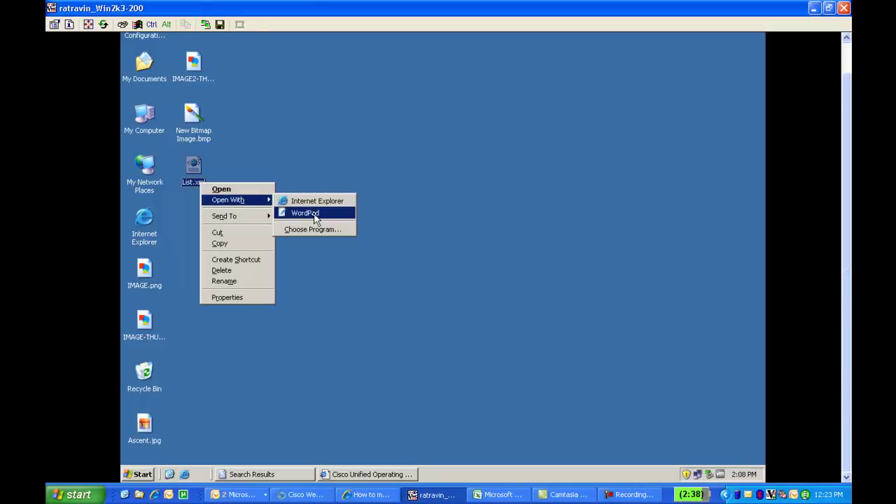
pyautogui.click(315, 213)
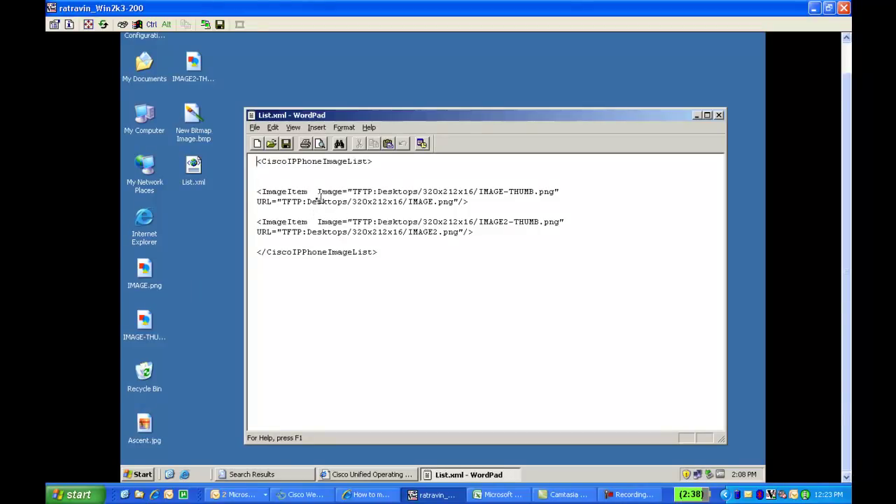
# Review both entries' image paths, then close List.xml.
pyautogui.moveTo(307, 202); pyautogui.dragTo(456, 201)
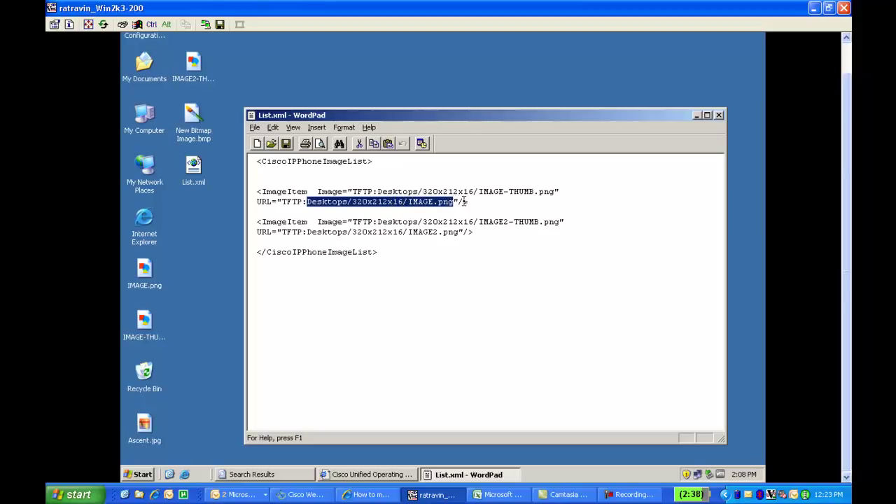
pyautogui.click(465, 201)
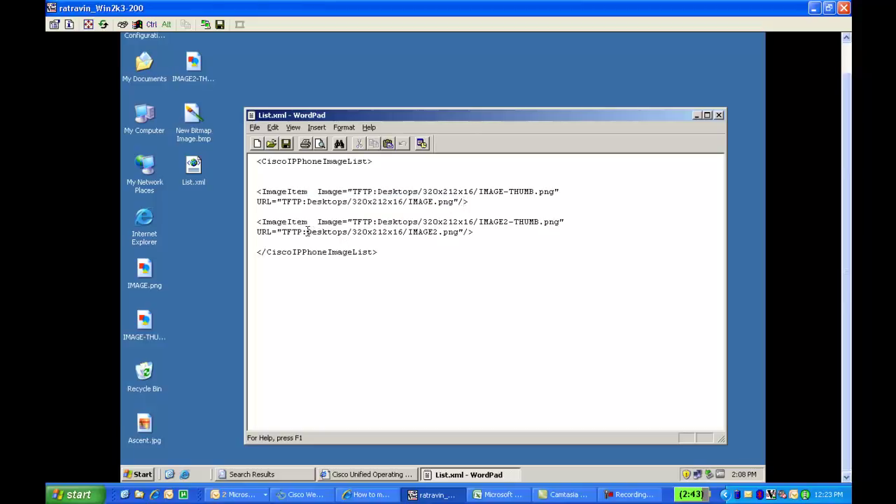
pyautogui.moveTo(307, 232); pyautogui.dragTo(472, 240)
pyautogui.click(474, 232)
pyautogui.click(718, 114)
pyautogui.click(471, 295)
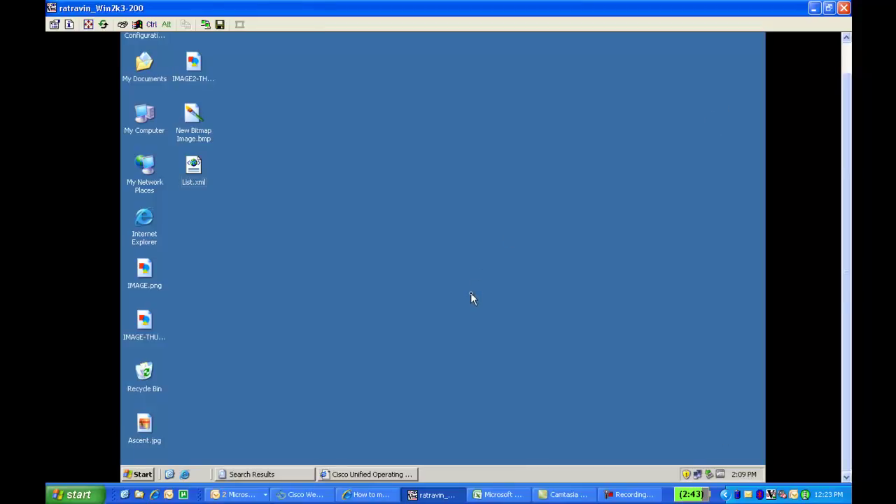
# Log in to Cisco Unified OS Administration with the administrator username and password.
pyautogui.click(371, 474)
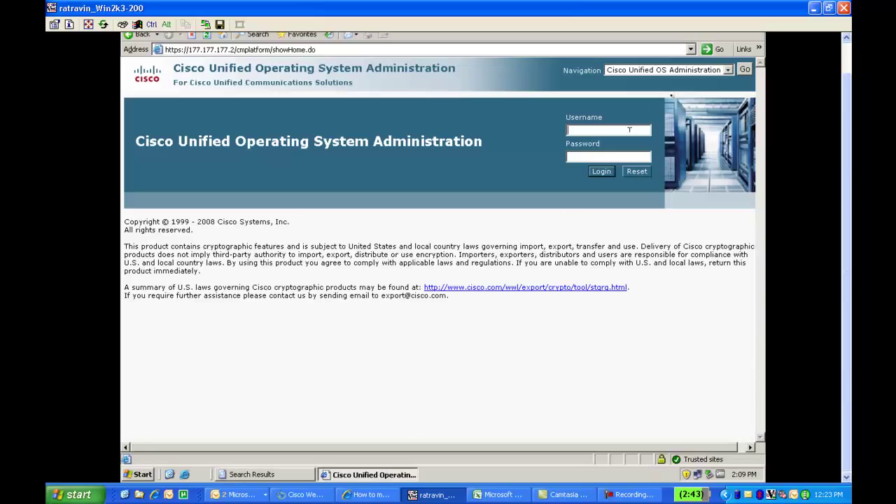
pyautogui.click(728, 71)
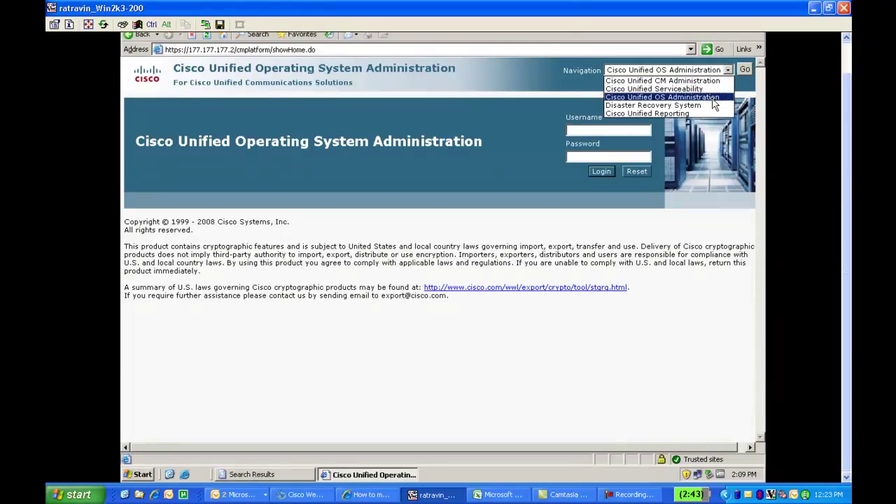
pyautogui.click(712, 99)
pyautogui.click(601, 130)
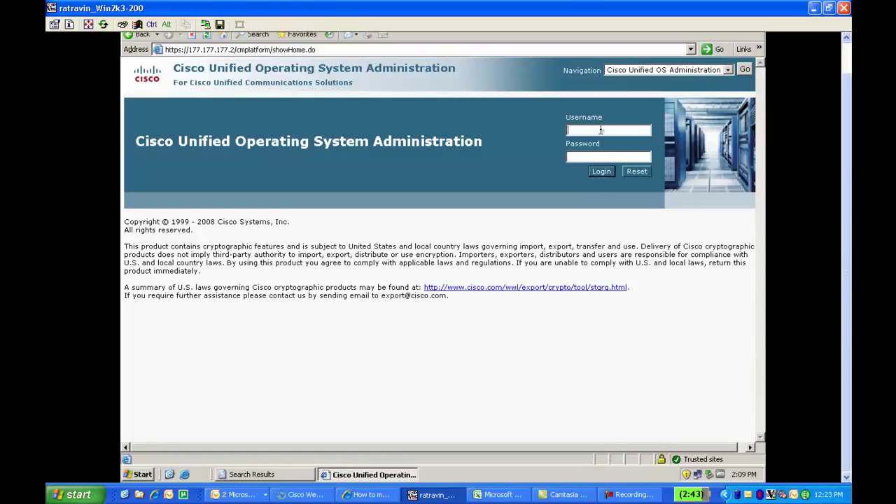
pyautogui.write('admin')
pyautogui.click(607, 157)
pyautogui.write('•••••••••')
pyautogui.click(601, 173)
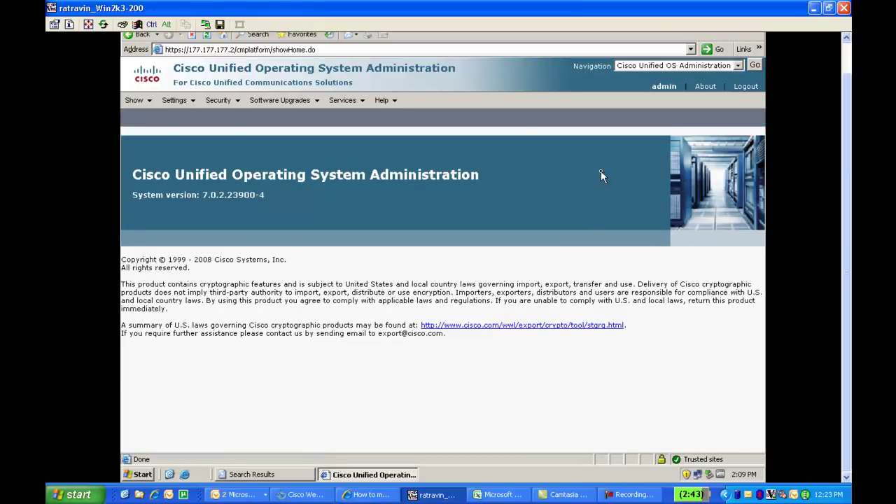
# Upload IMAGE2.png from the Desktop via TFTP File Management to /Desktops/320x212x16.
pyautogui.click(312, 103)
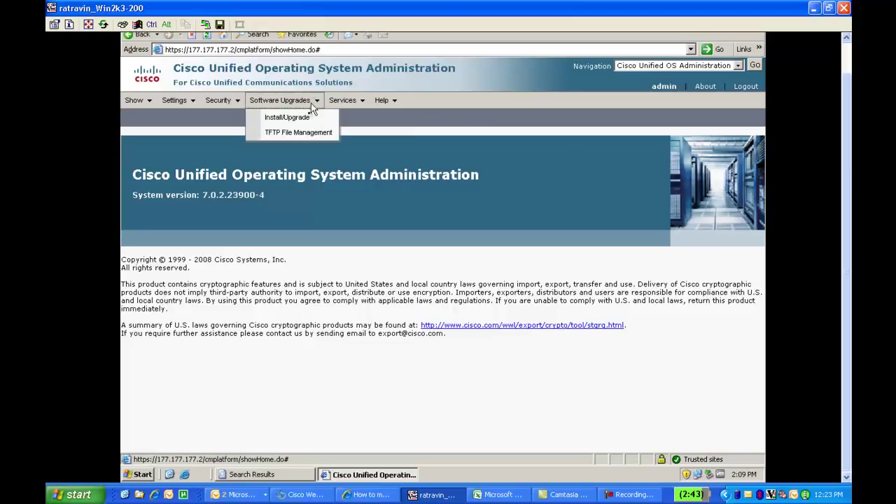
pyautogui.click(307, 131)
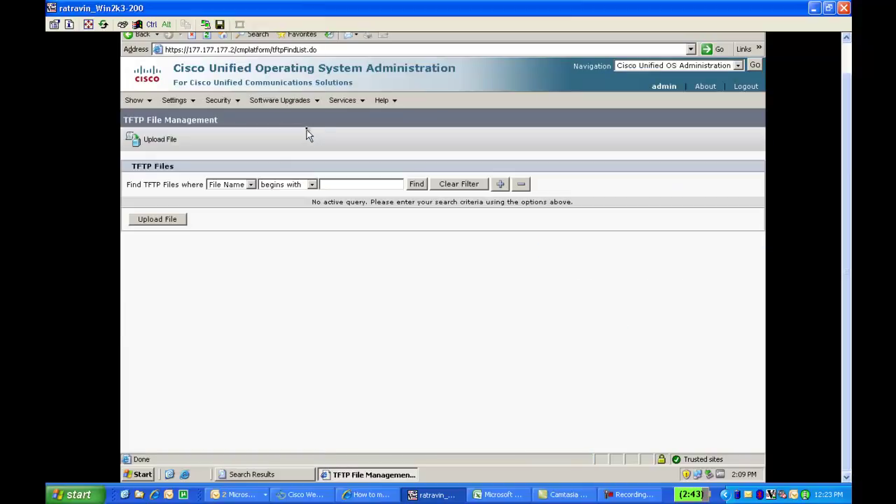
pyautogui.click(176, 219)
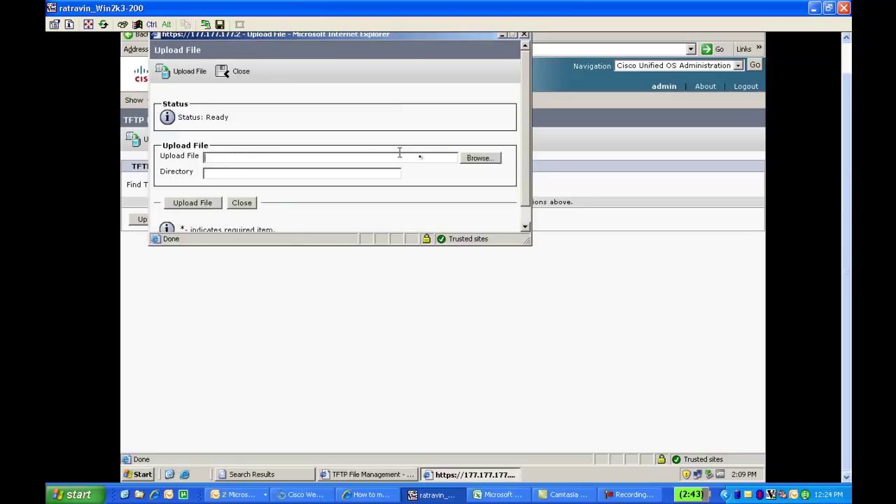
pyautogui.click(472, 158)
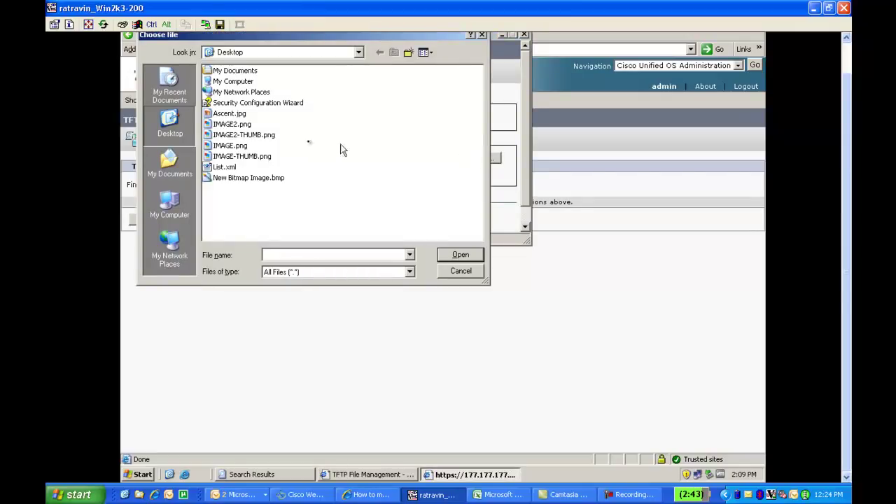
pyautogui.click(248, 130)
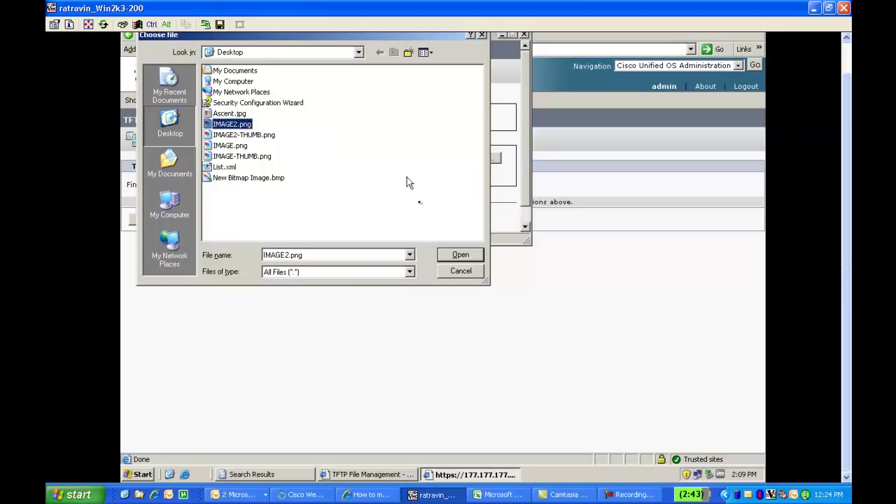
pyautogui.click(456, 256)
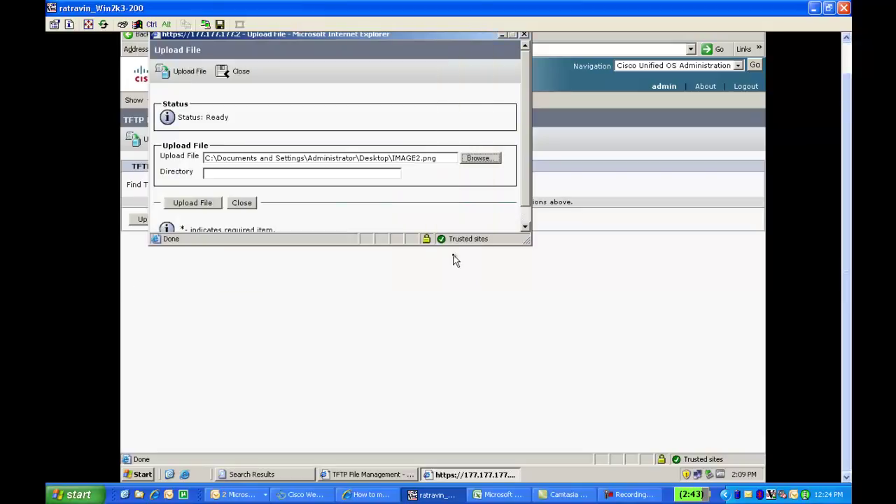
pyautogui.click(306, 175)
pyautogui.write('/Desktops')
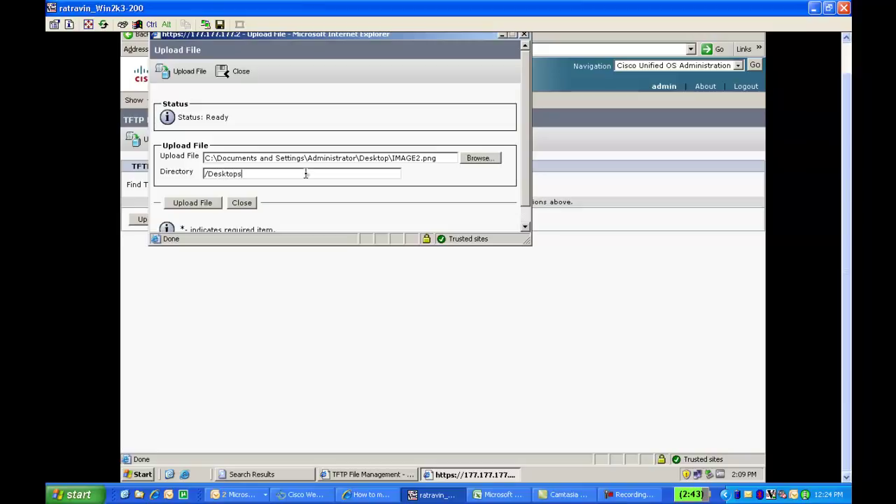
pyautogui.write('/320x212x16')
pyautogui.click(206, 203)
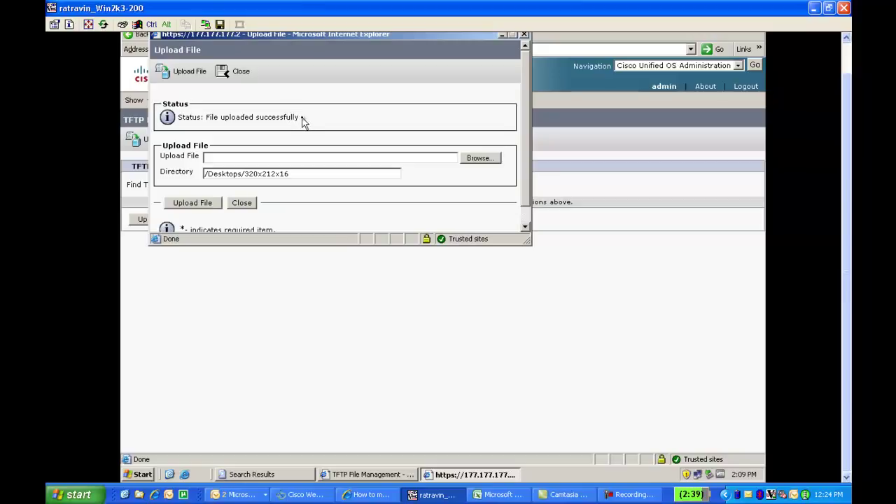
# Upload IMAGE2-THUMB.png from the Desktop to the same TFTP directory.
pyautogui.click(480, 158)
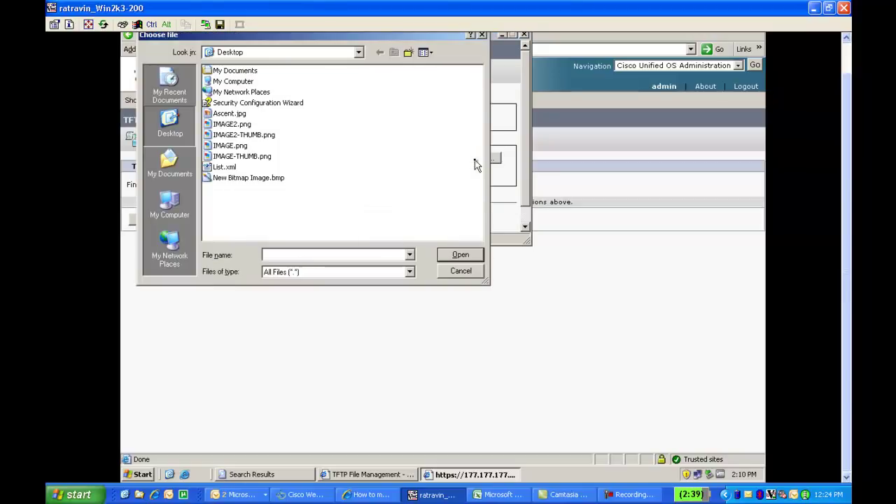
pyautogui.click(271, 143)
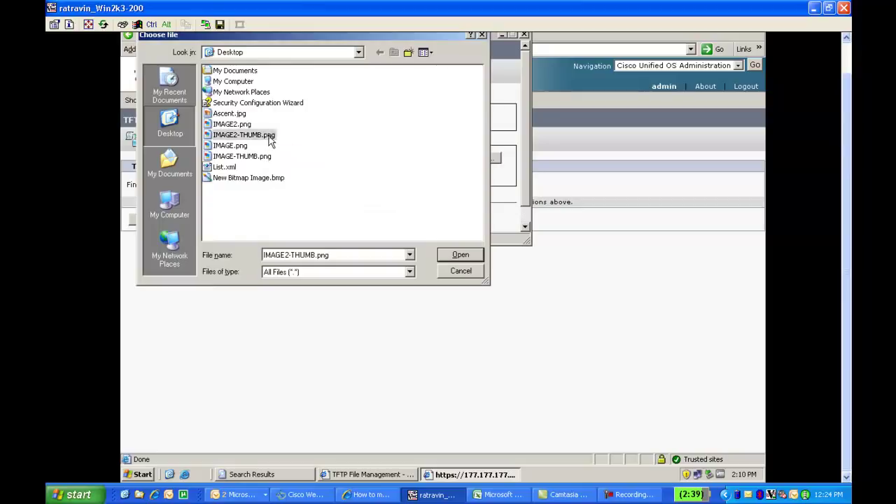
pyautogui.click(460, 256)
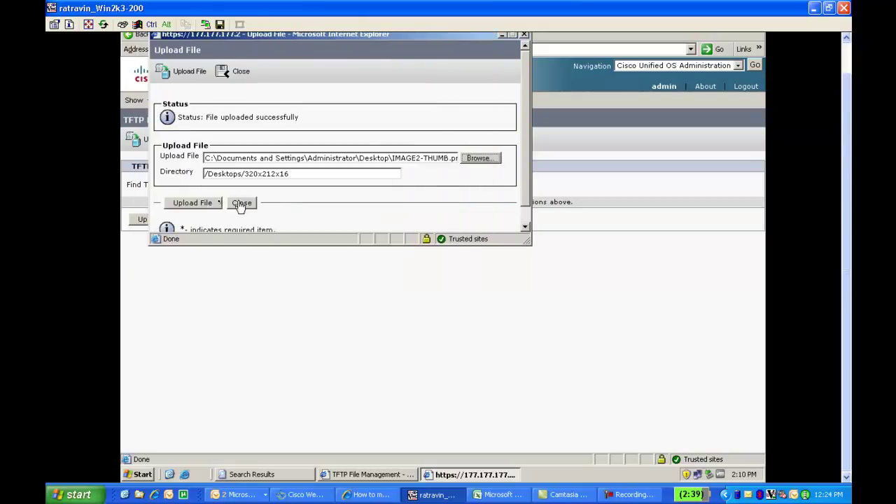
pyautogui.click(209, 204)
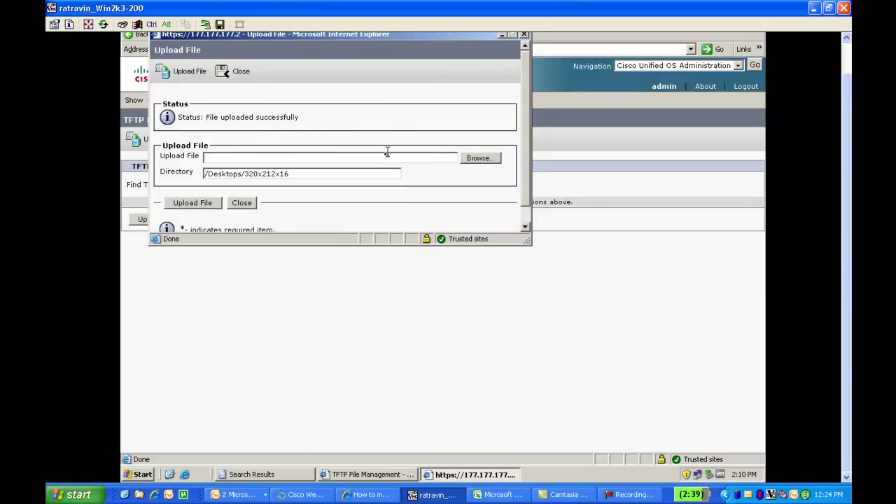
# Upload List.xml to the same directory and close the upload window.
pyautogui.click(483, 158)
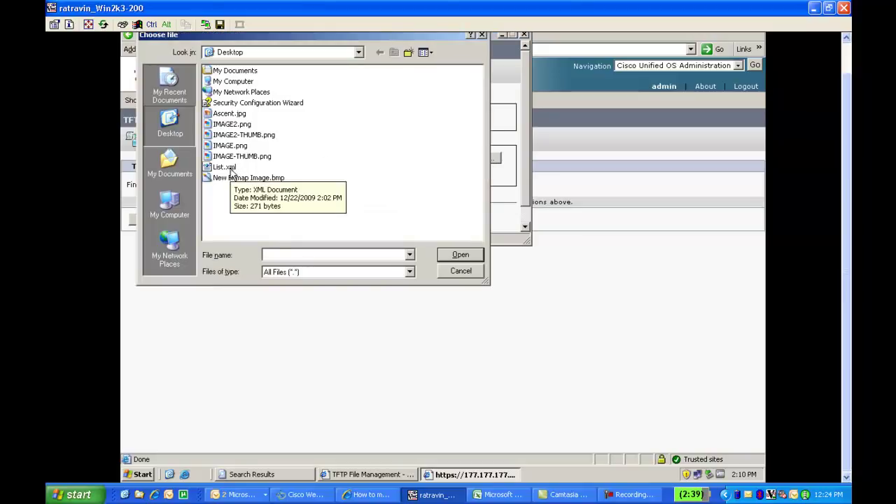
pyautogui.click(232, 170)
pyautogui.click(460, 256)
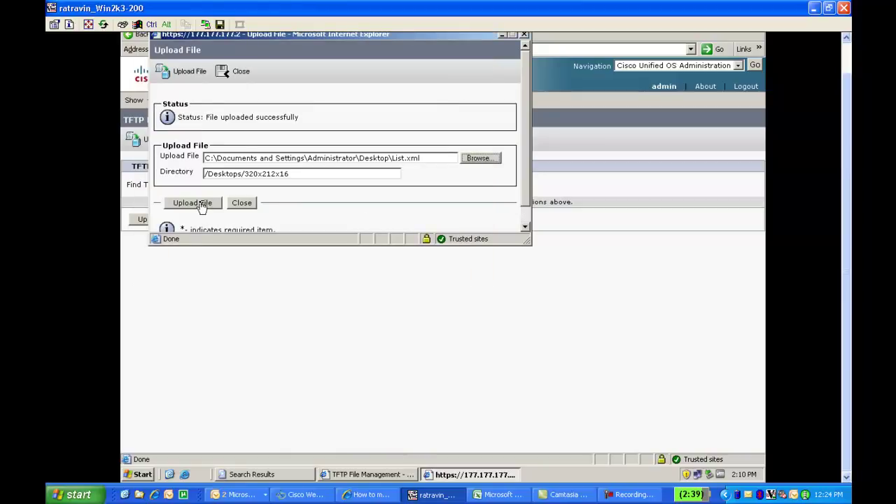
pyautogui.click(201, 204)
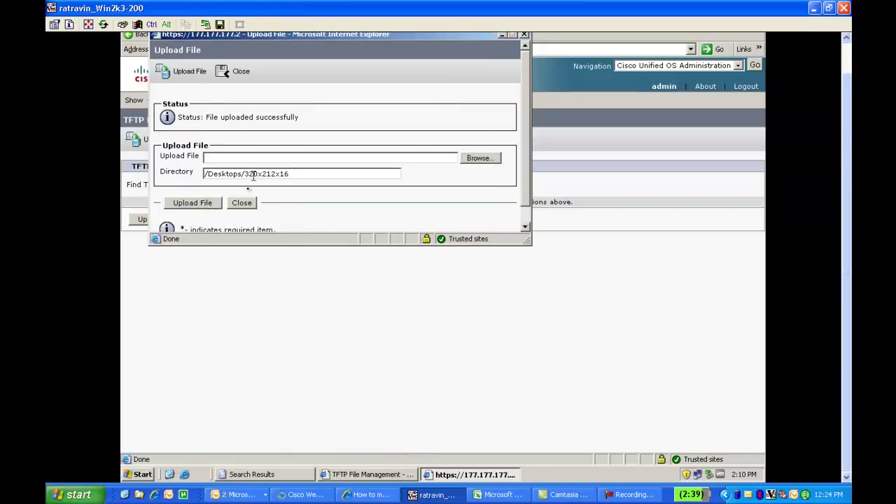
pyautogui.click(242, 205)
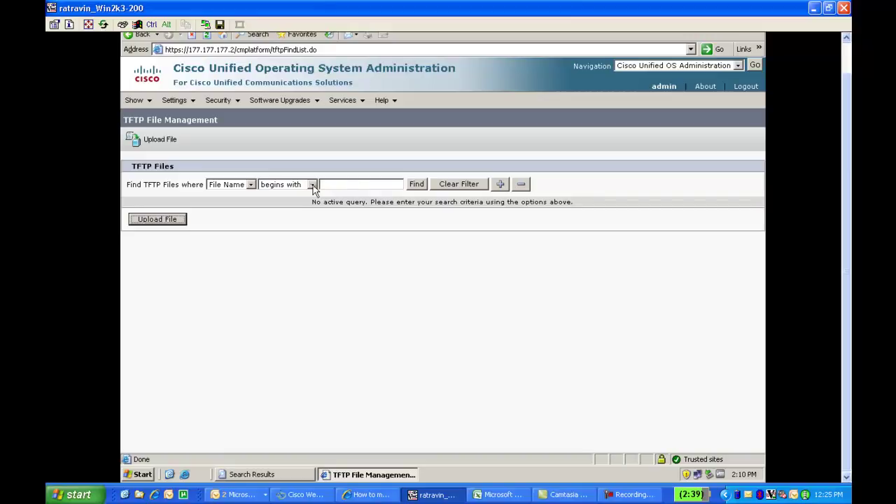
# Find TFTP files whose file name ends with .png.
pyautogui.click(313, 185)
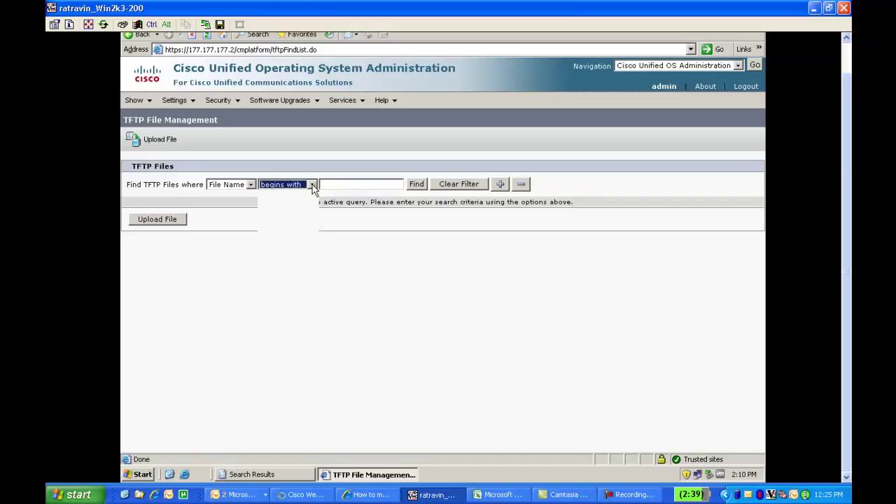
pyautogui.click(311, 186)
pyautogui.click(312, 187)
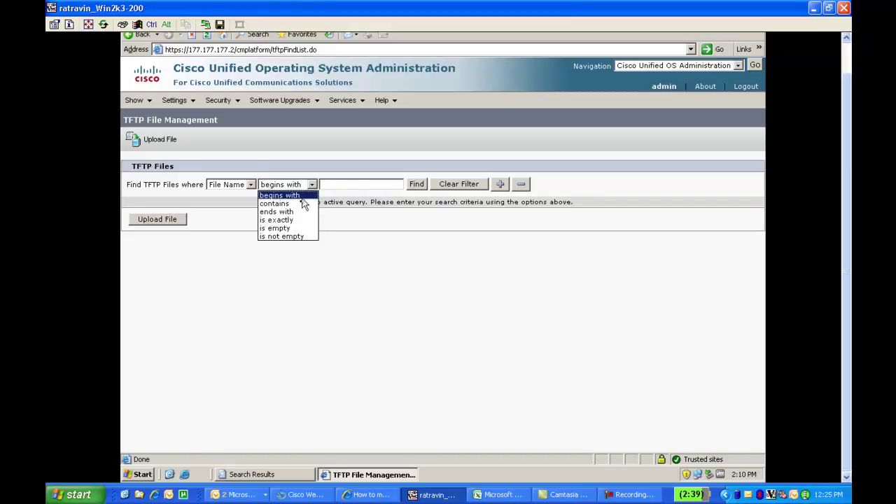
pyautogui.click(301, 212)
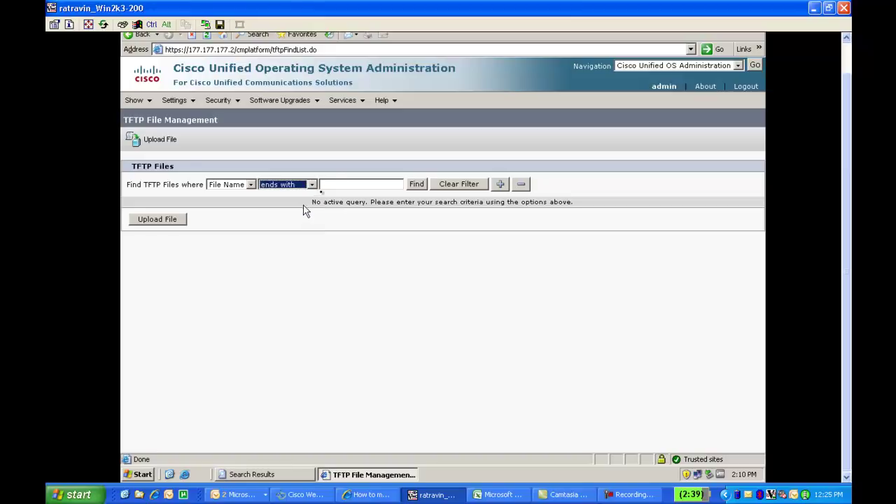
pyautogui.click(334, 184)
pyautogui.write('.p')
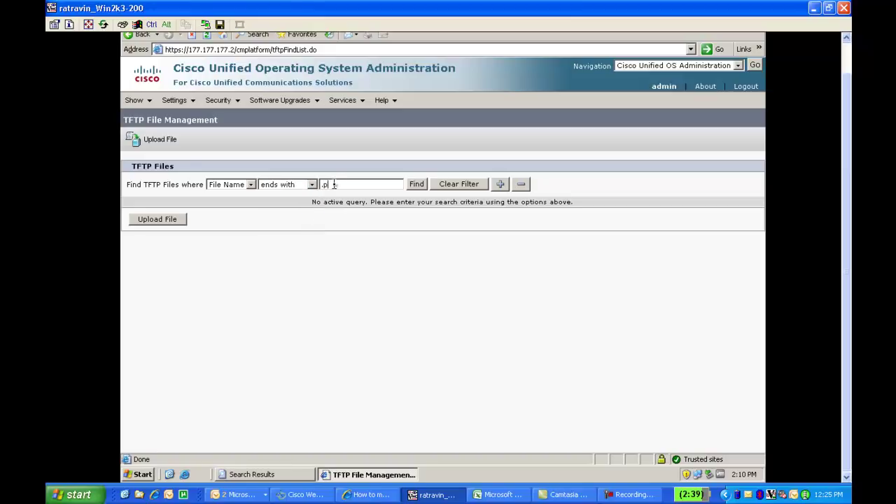
pyautogui.write('ng')
pyautogui.click(414, 185)
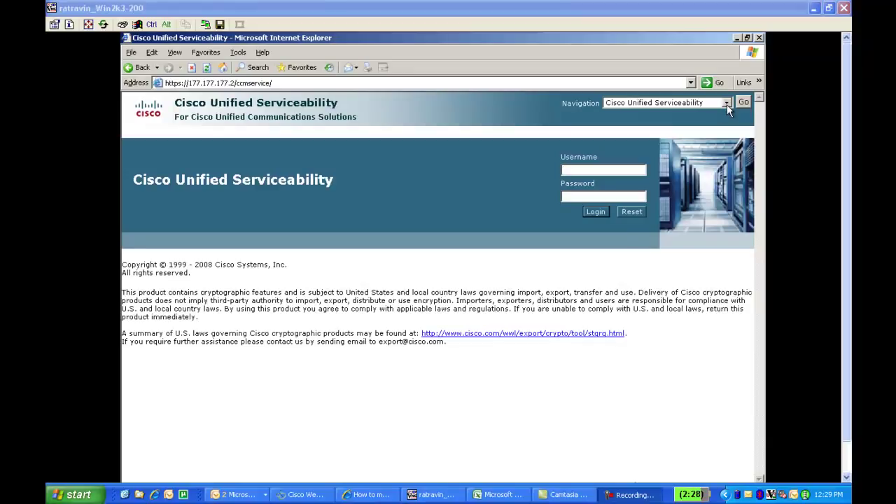
# Switch to Cisco Unified Serviceability, log in as administrator, and open Control Center – Feature Services.
pyautogui.click(727, 105)
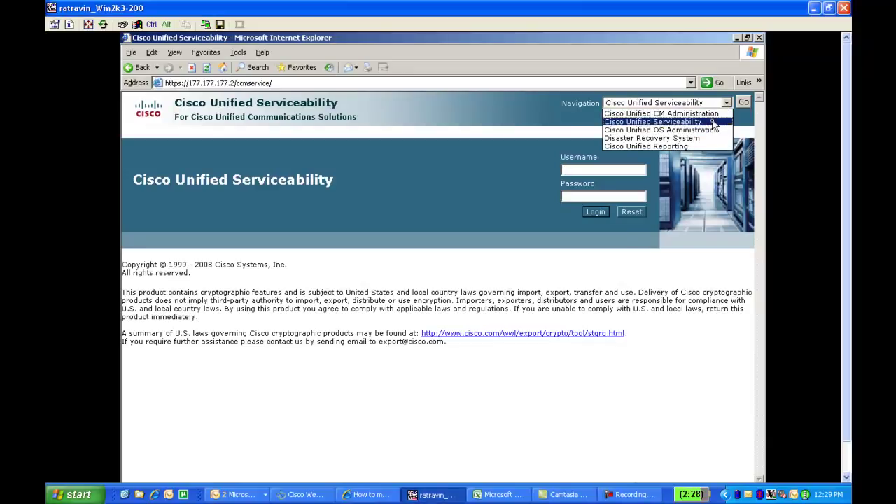
pyautogui.click(713, 123)
pyautogui.click(744, 102)
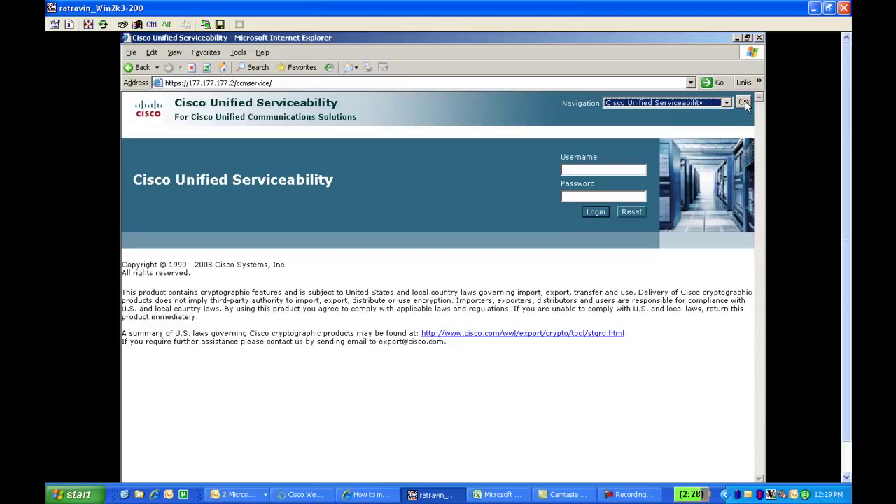
pyautogui.click(588, 169)
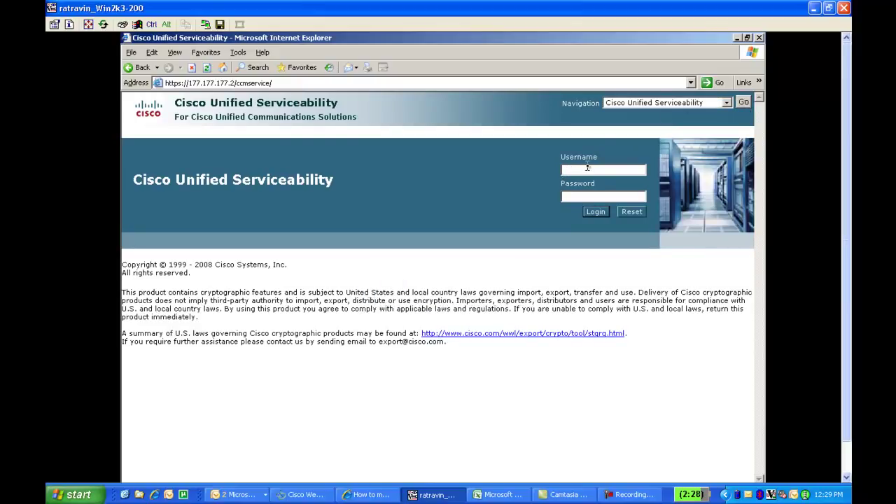
pyautogui.write('admin')
pyautogui.click(587, 196)
pyautogui.write('c')
pyautogui.click(595, 213)
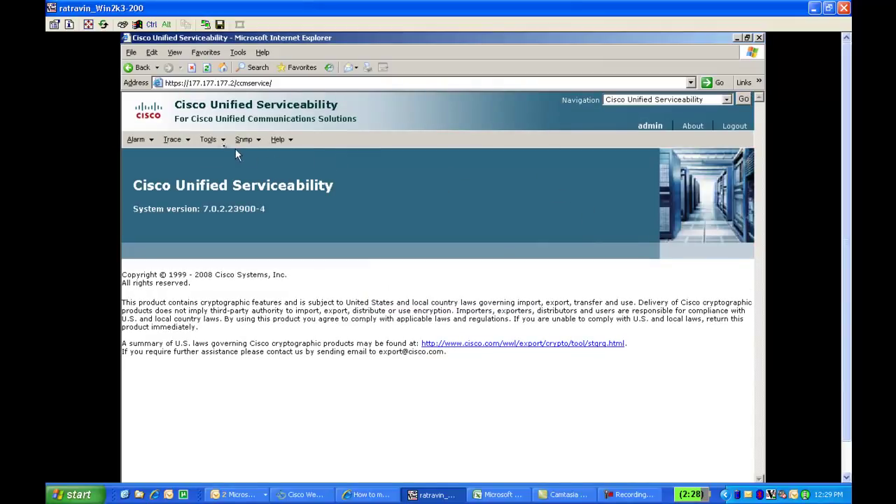
pyautogui.click(215, 142)
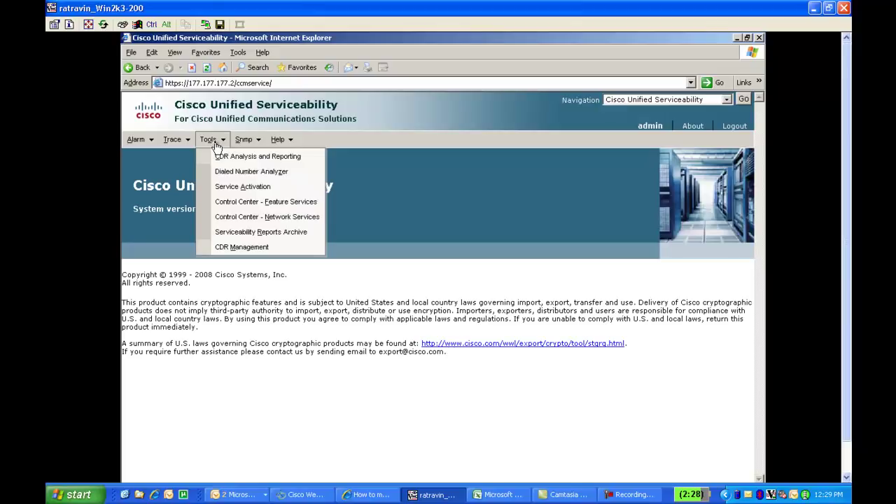
pyautogui.click(230, 203)
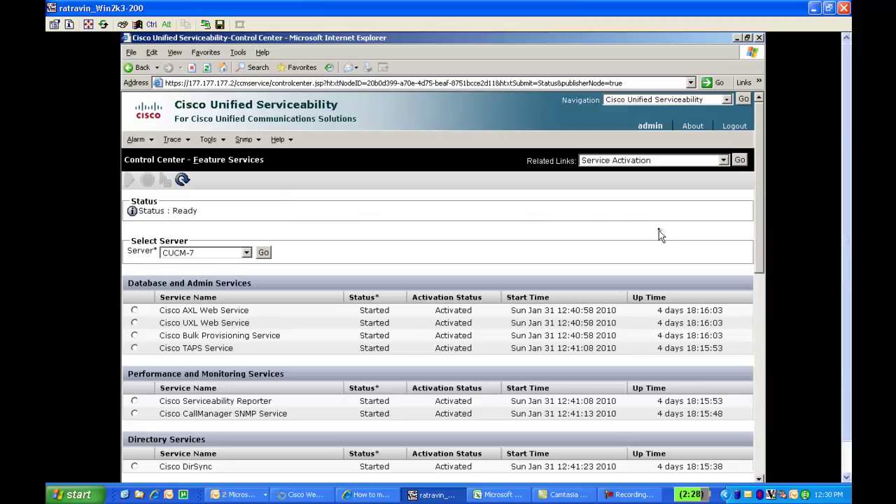
# Restart the Cisco Tftp service, acknowledge the restart alert, and log out.
pyautogui.moveTo(761, 211); pyautogui.dragTo(748, 271)
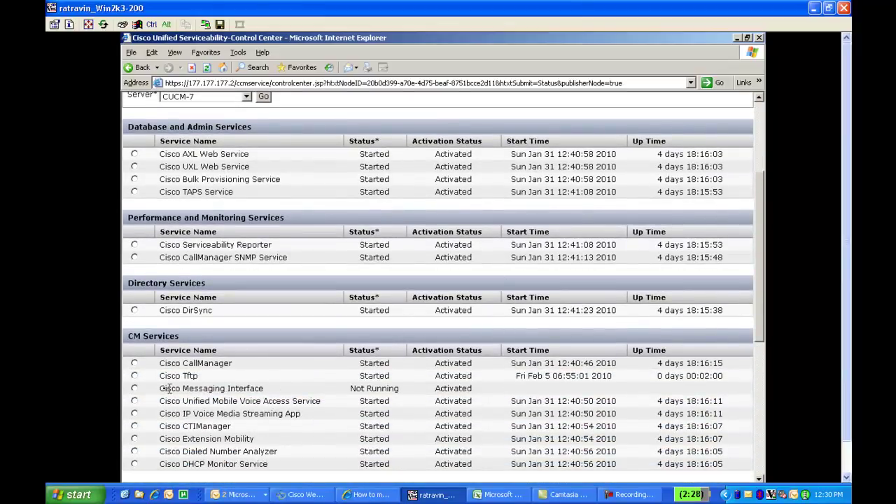
pyautogui.click(134, 376)
pyautogui.moveTo(763, 294); pyautogui.dragTo(745, 238)
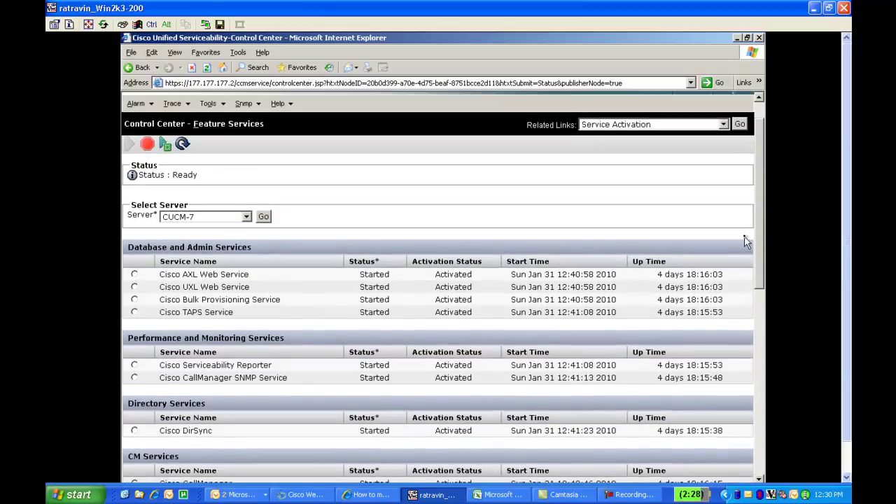
pyautogui.click(165, 147)
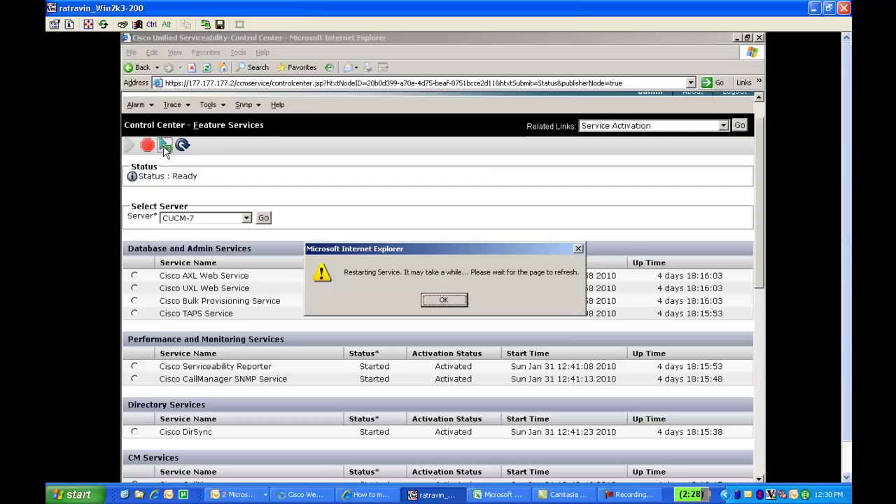
pyautogui.click(445, 299)
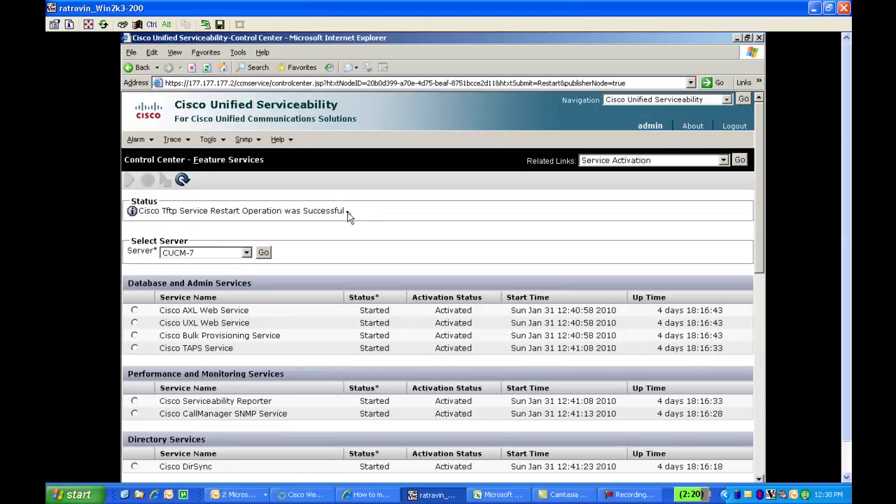
pyautogui.click(735, 129)
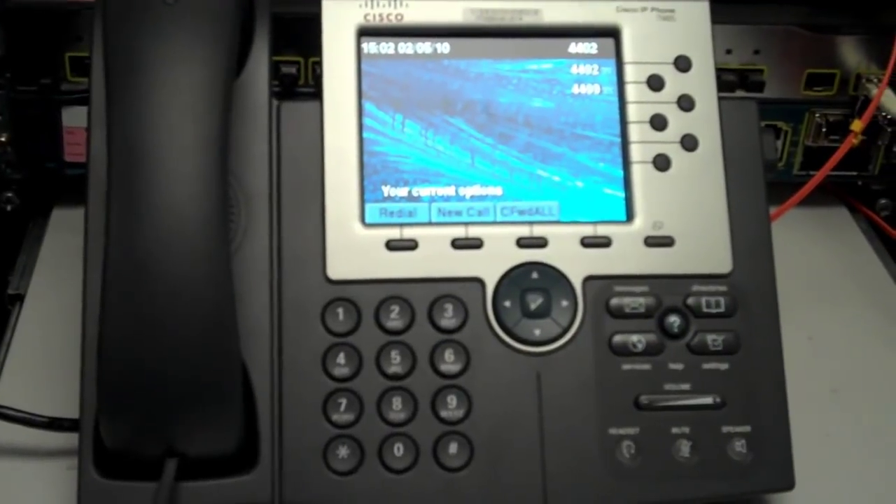